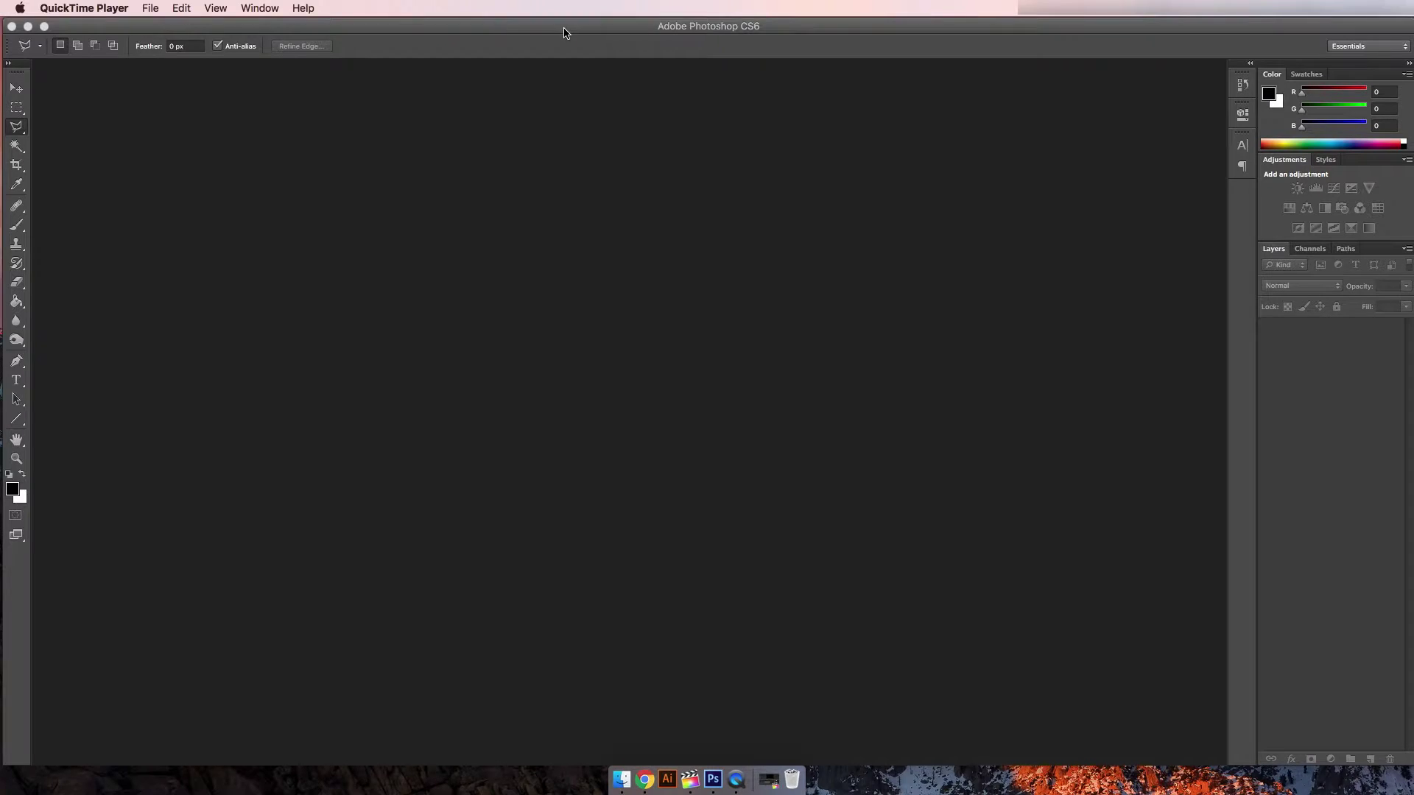
Step: Start a new 1080×1080 px white document and begin naming it taped_poster
{"action": "left_click", "coordinate": [515, 30]}
{"action": "left_click", "coordinate": [116, 8]}
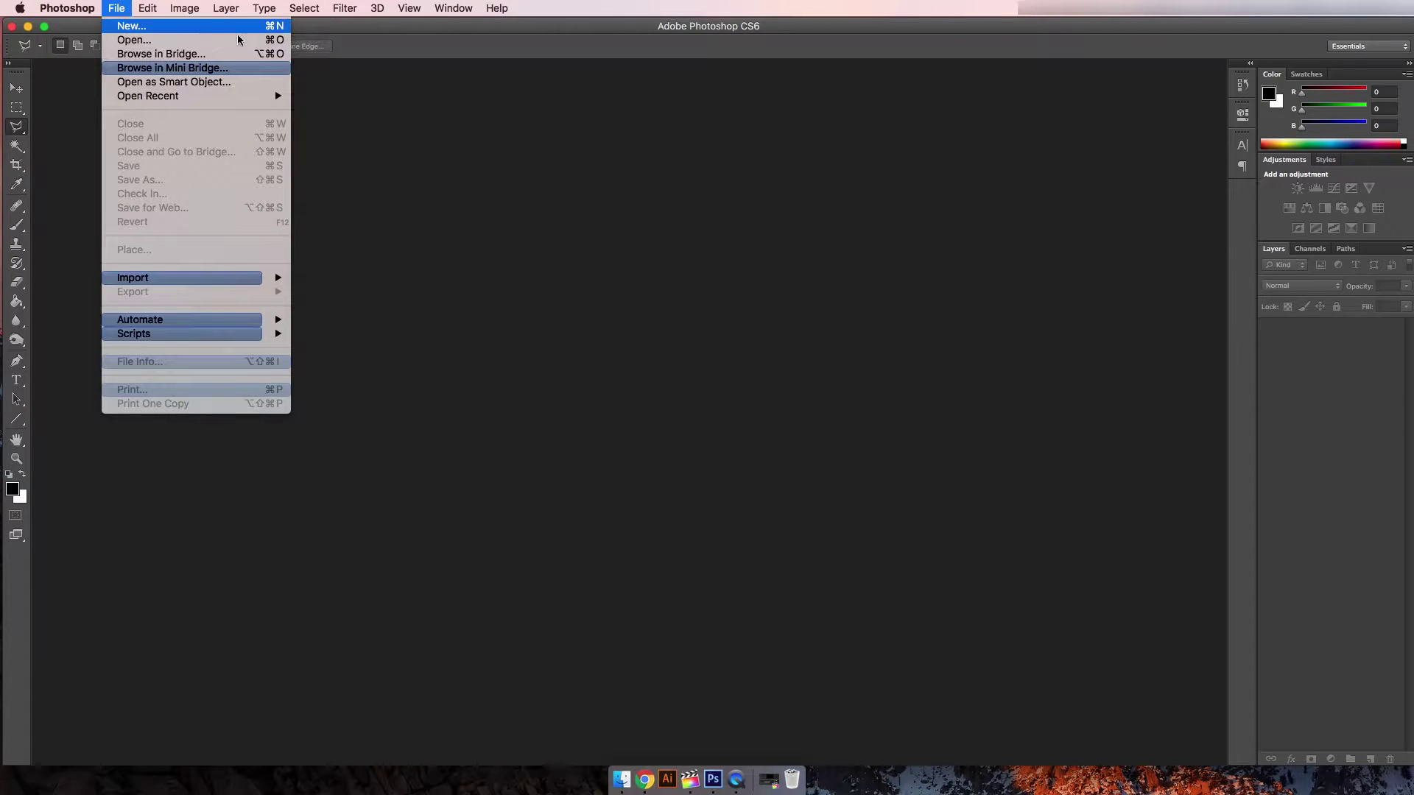
{"action": "left_click", "coordinate": [156, 27]}
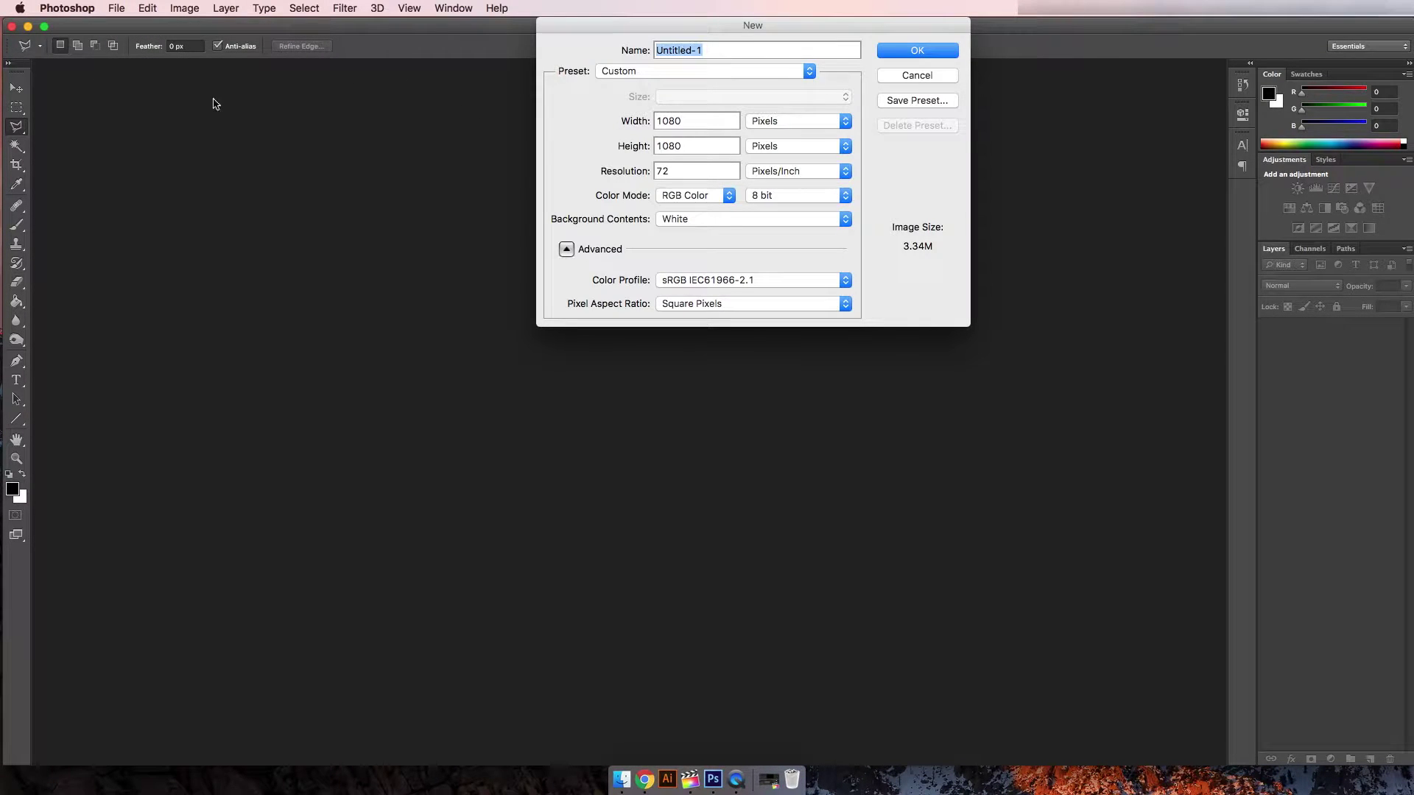
{"action": "key", "text": "BackSpace"}
{"action": "type", "text": "taoe"}
Step: Create the document, then place the wood texture image and stretch it over the whole canvas
{"action": "left_click", "coordinate": [905, 51]}
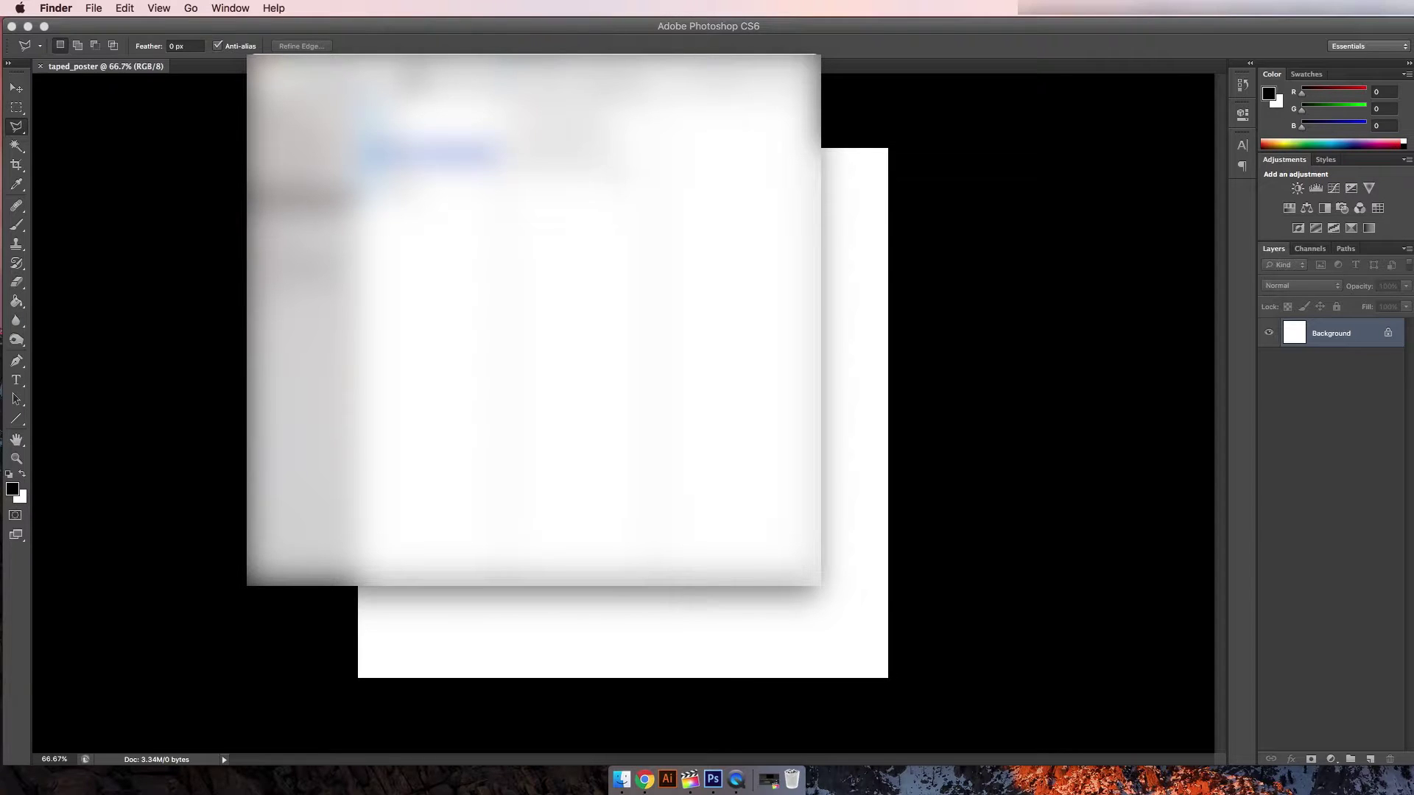
{"action": "left_click_drag", "start_coordinate": [427, 151], "coordinate": [1069, 135]}
{"action": "left_click_drag", "start_coordinate": [349, 583], "coordinate": [202, 714]}
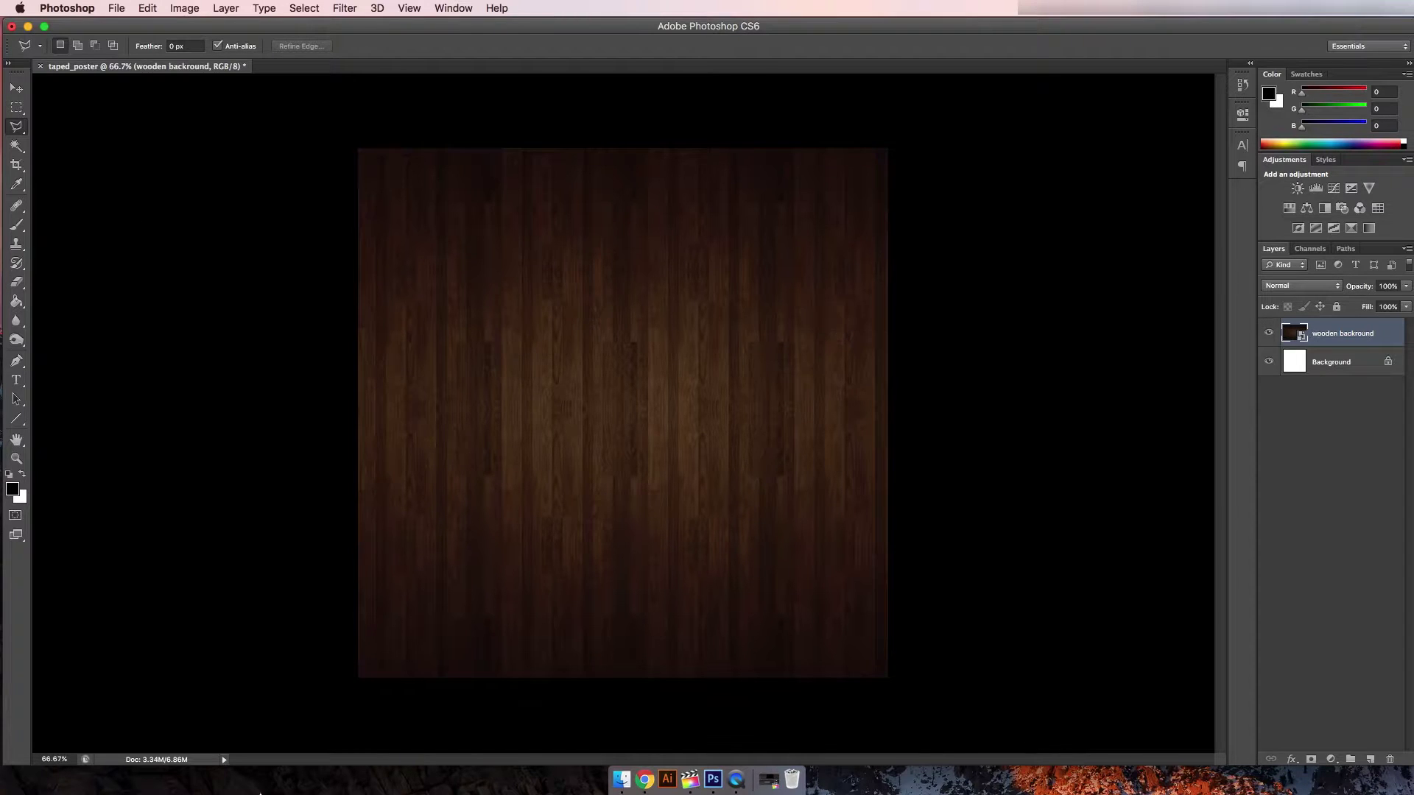
Step: Place the Poster_Neymar image on the wood, rotated about -3.3°
{"action": "left_click", "coordinate": [627, 775]}
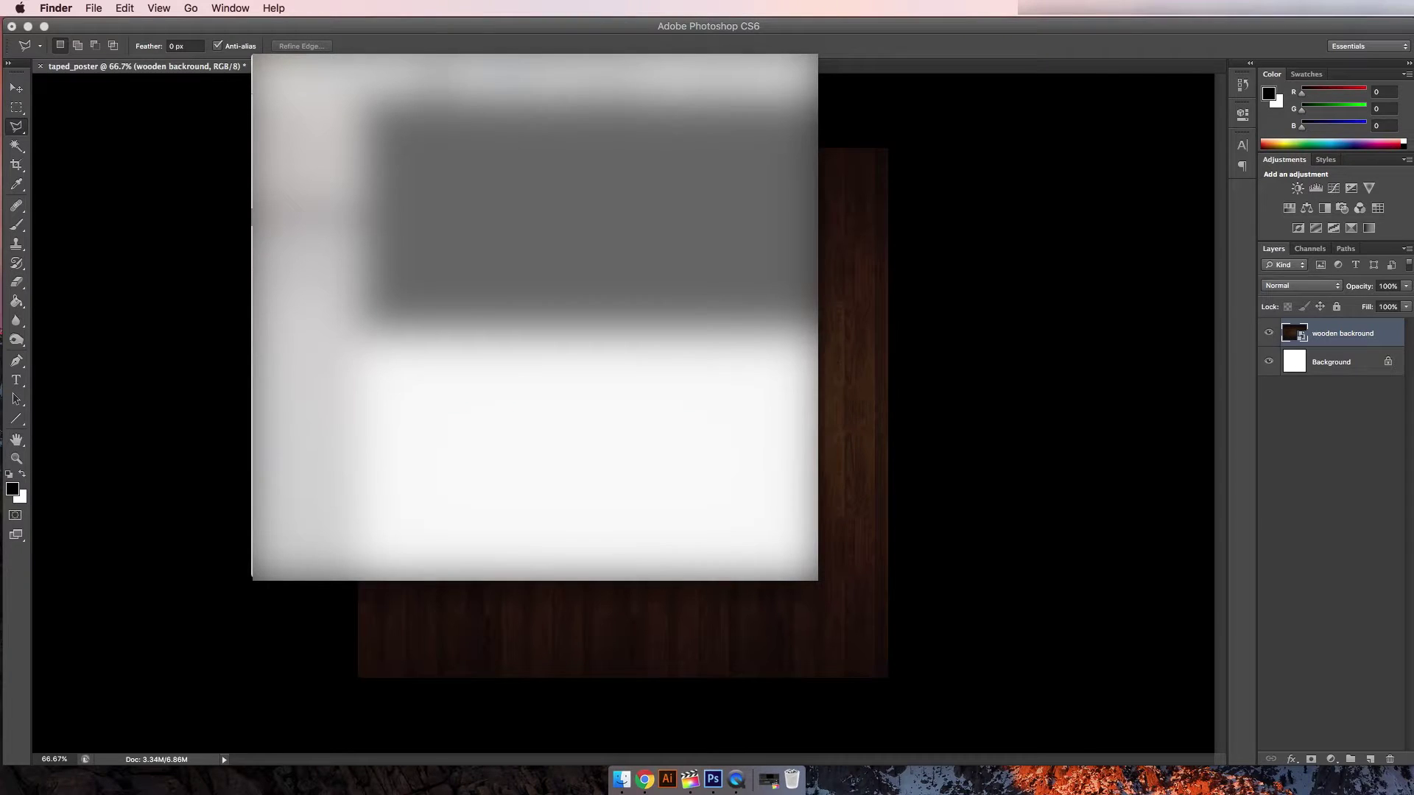
{"action": "left_click_drag", "start_coordinate": [571, 221], "coordinate": [825, 354]}
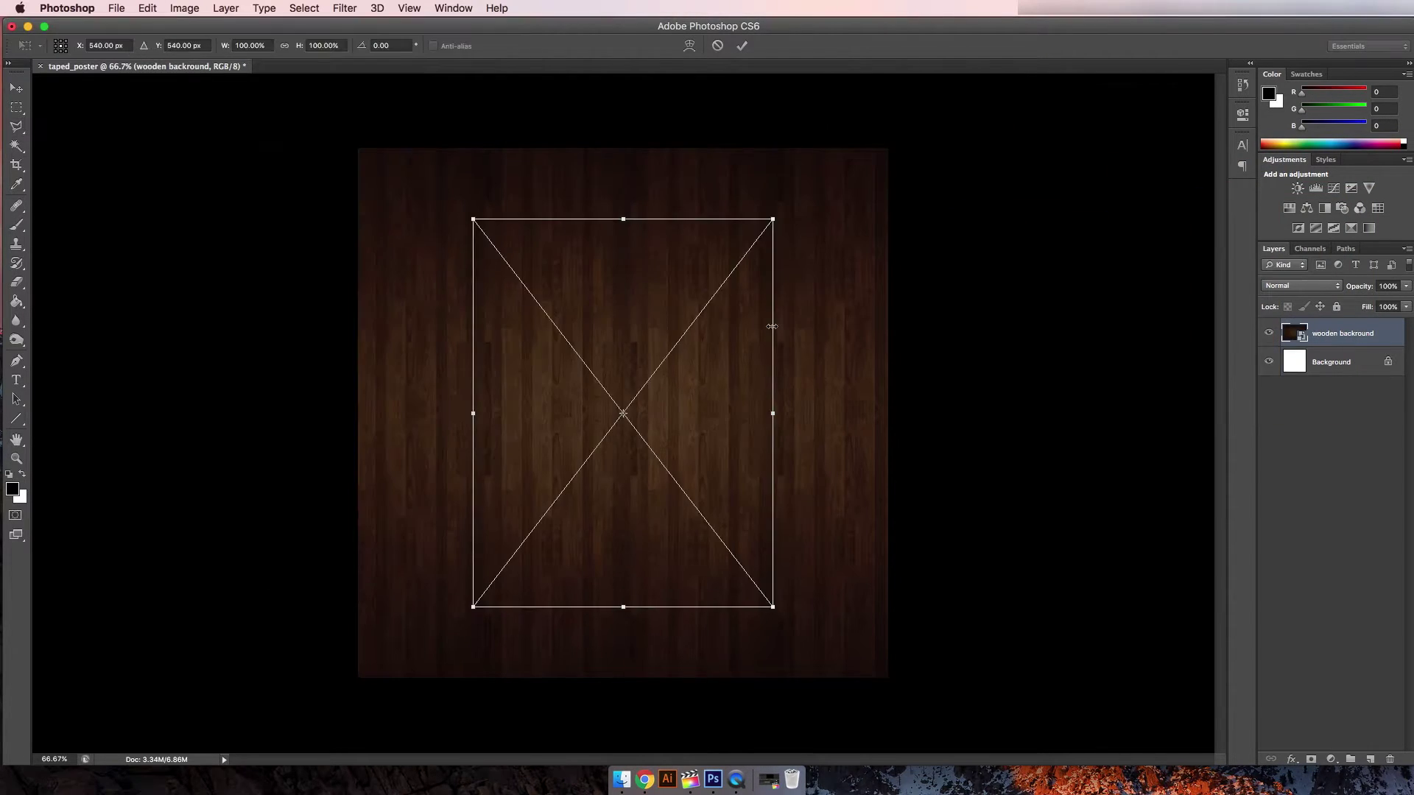
{"action": "left_click_drag", "start_coordinate": [721, 175], "coordinate": [703, 172]}
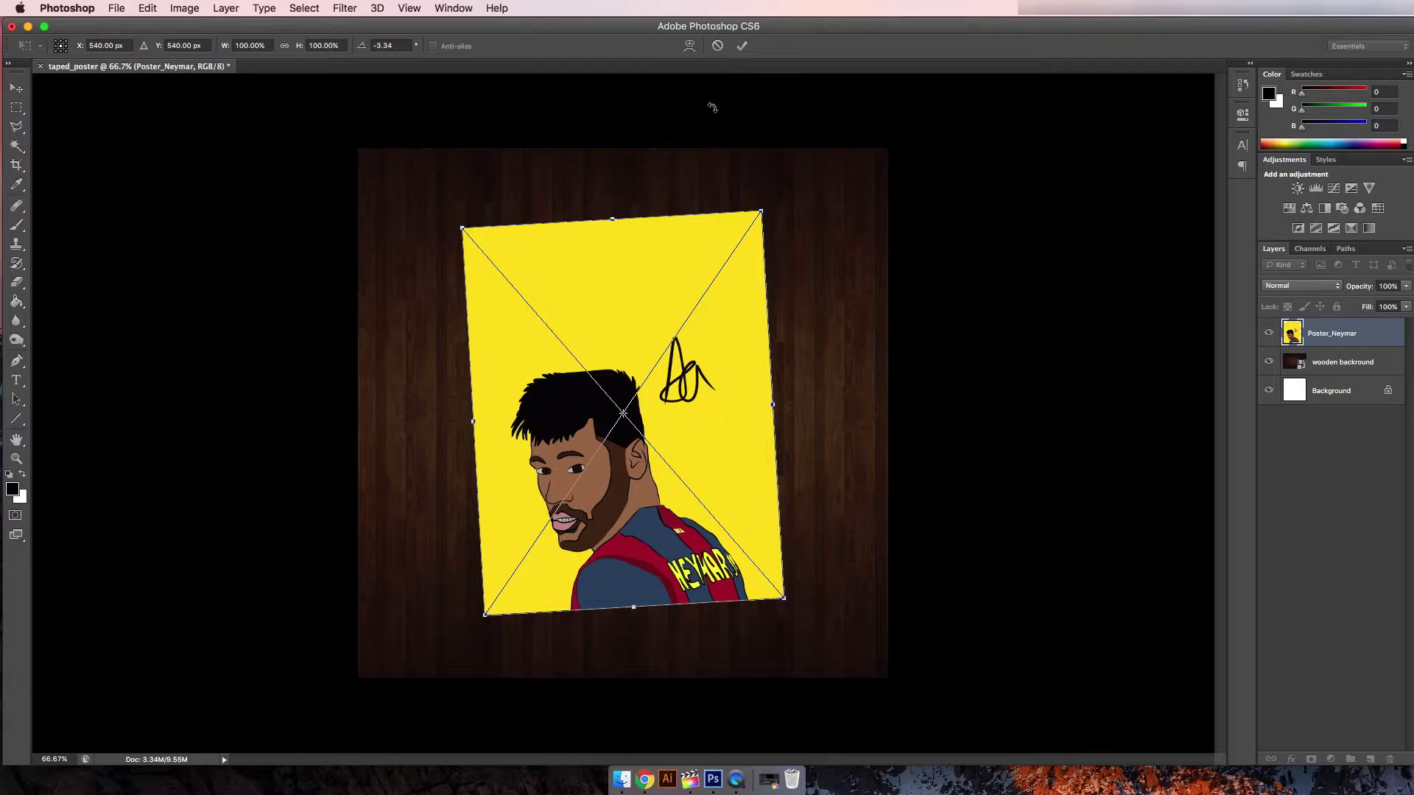
{"action": "left_click", "coordinate": [744, 46]}
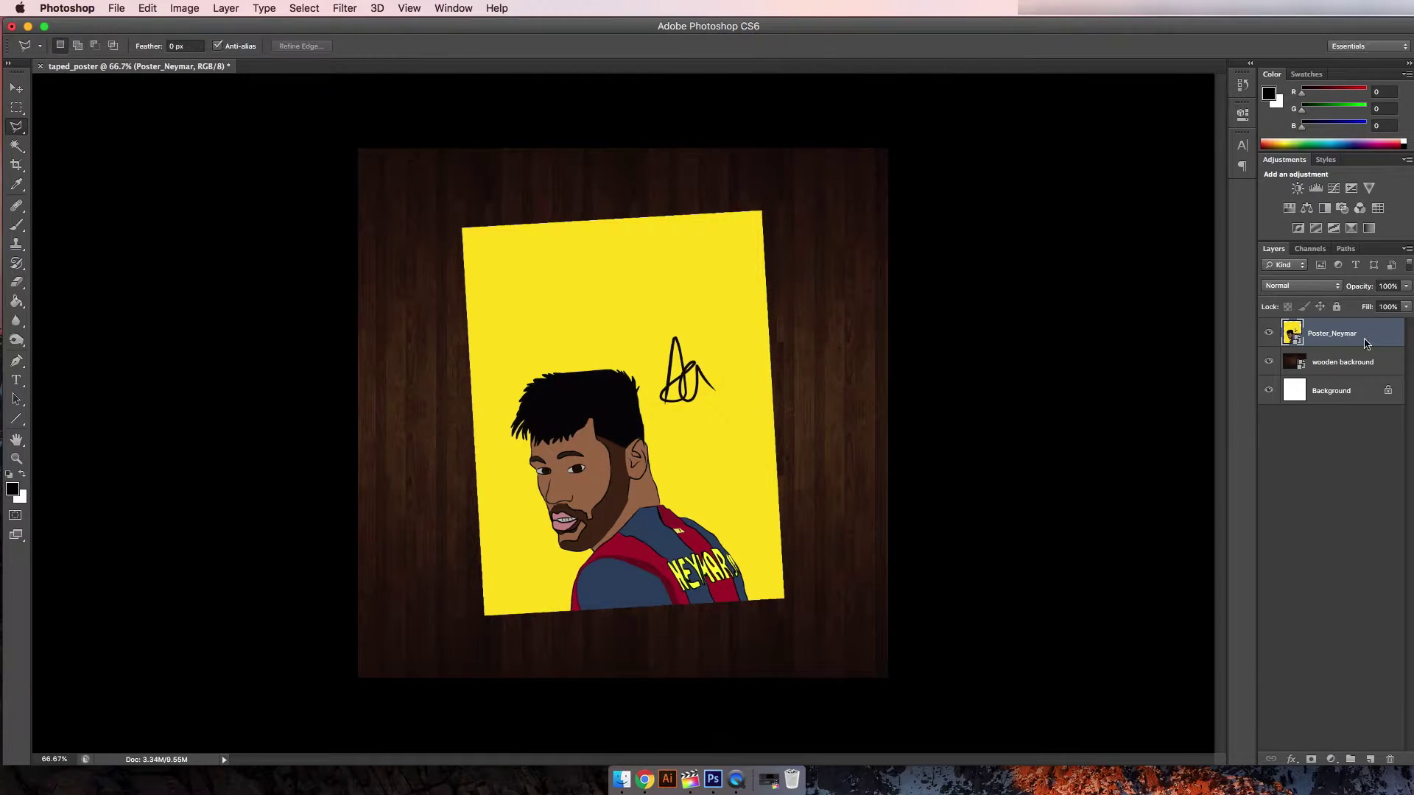
{"action": "right_click", "coordinate": [1358, 335]}
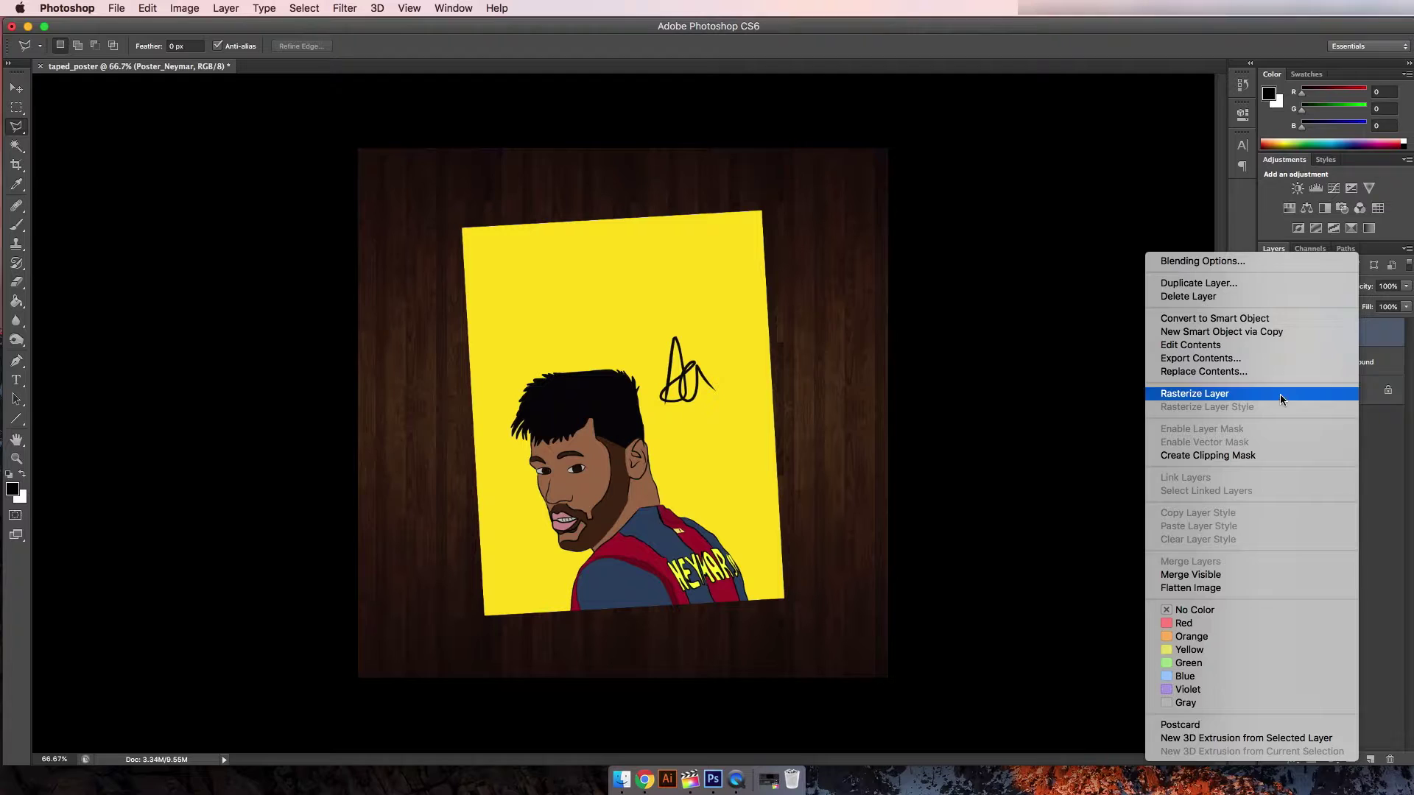
Step: Enable a 5 px white Stroke on the Neymar poster layer in Blending Options
{"action": "left_click", "coordinate": [1236, 263]}
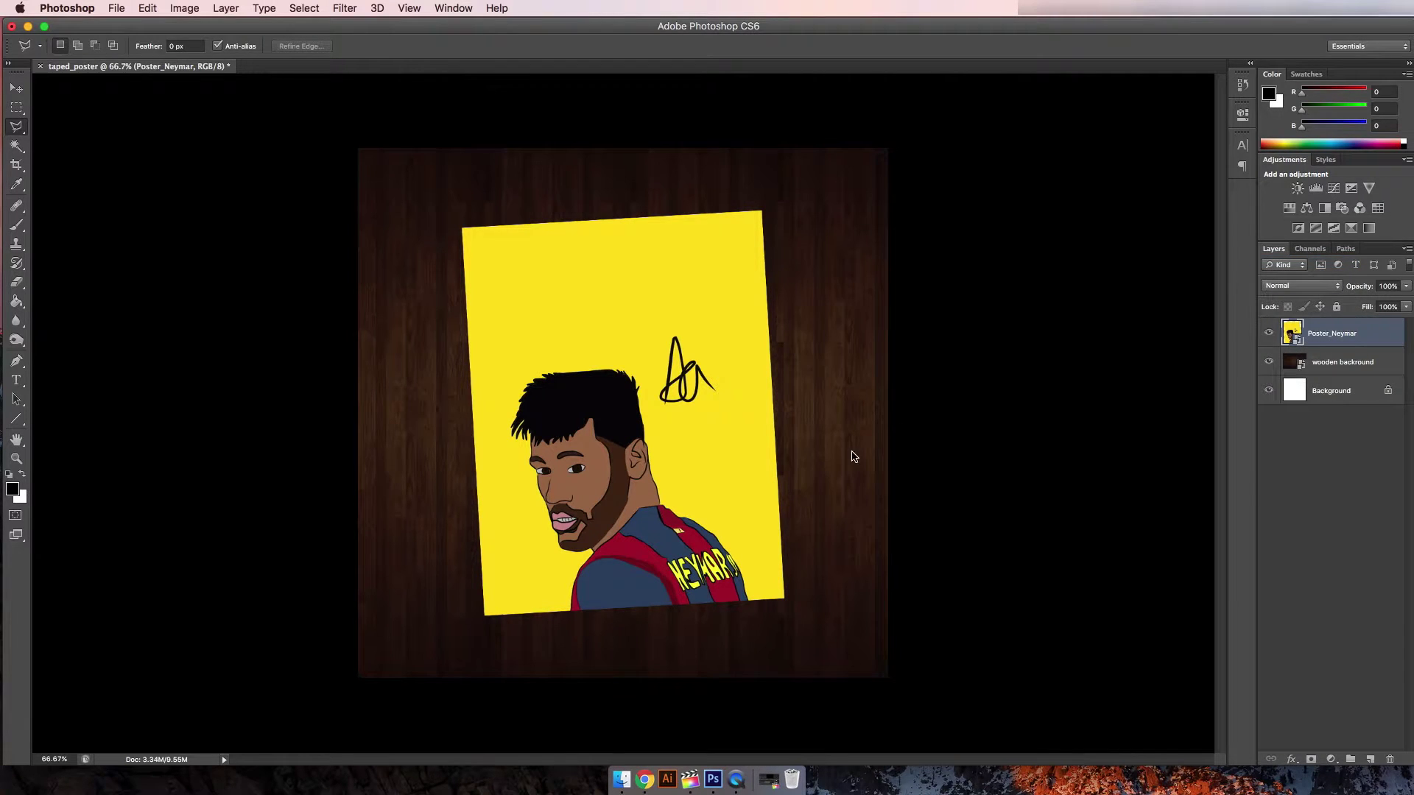
{"action": "left_click", "coordinate": [987, 318]}
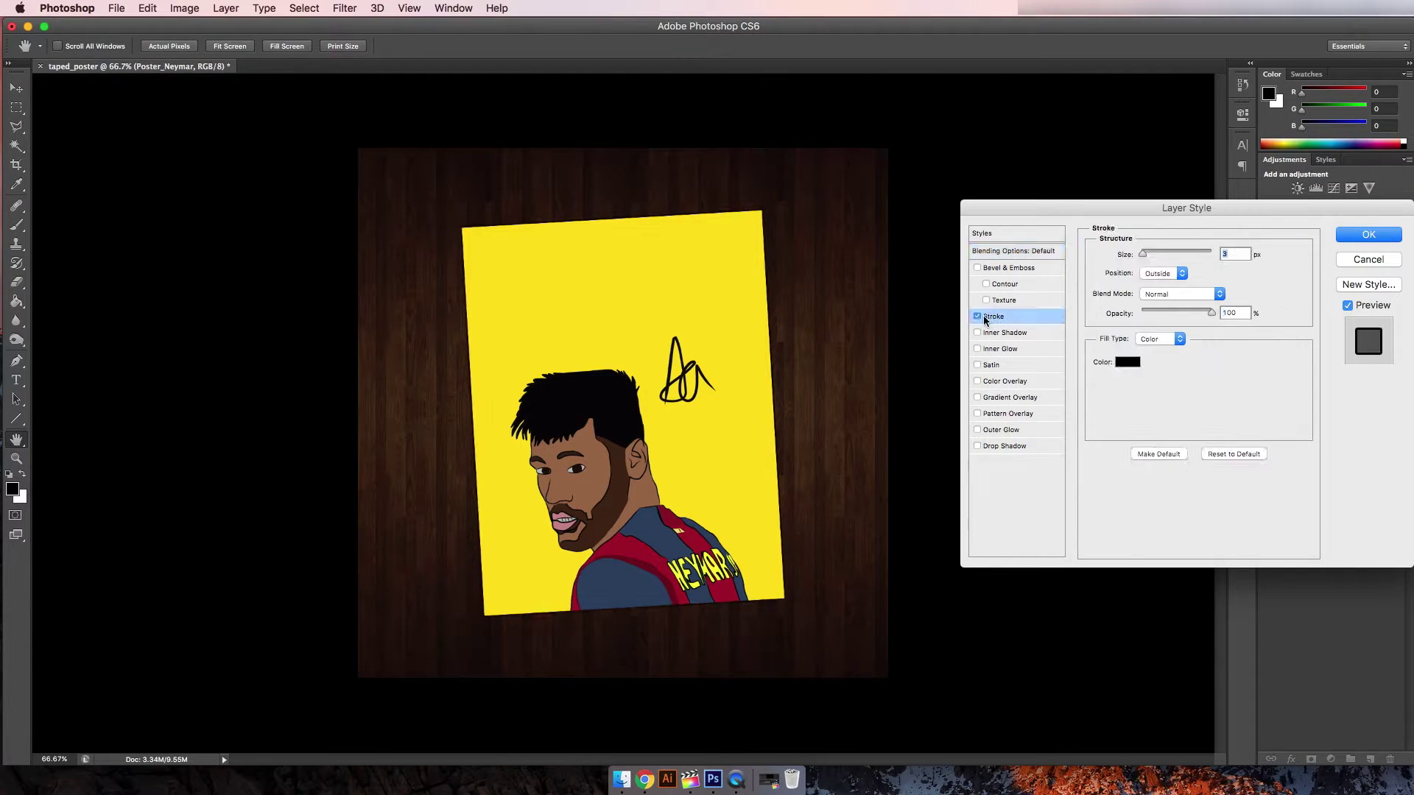
{"action": "left_click", "coordinate": [1146, 252]}
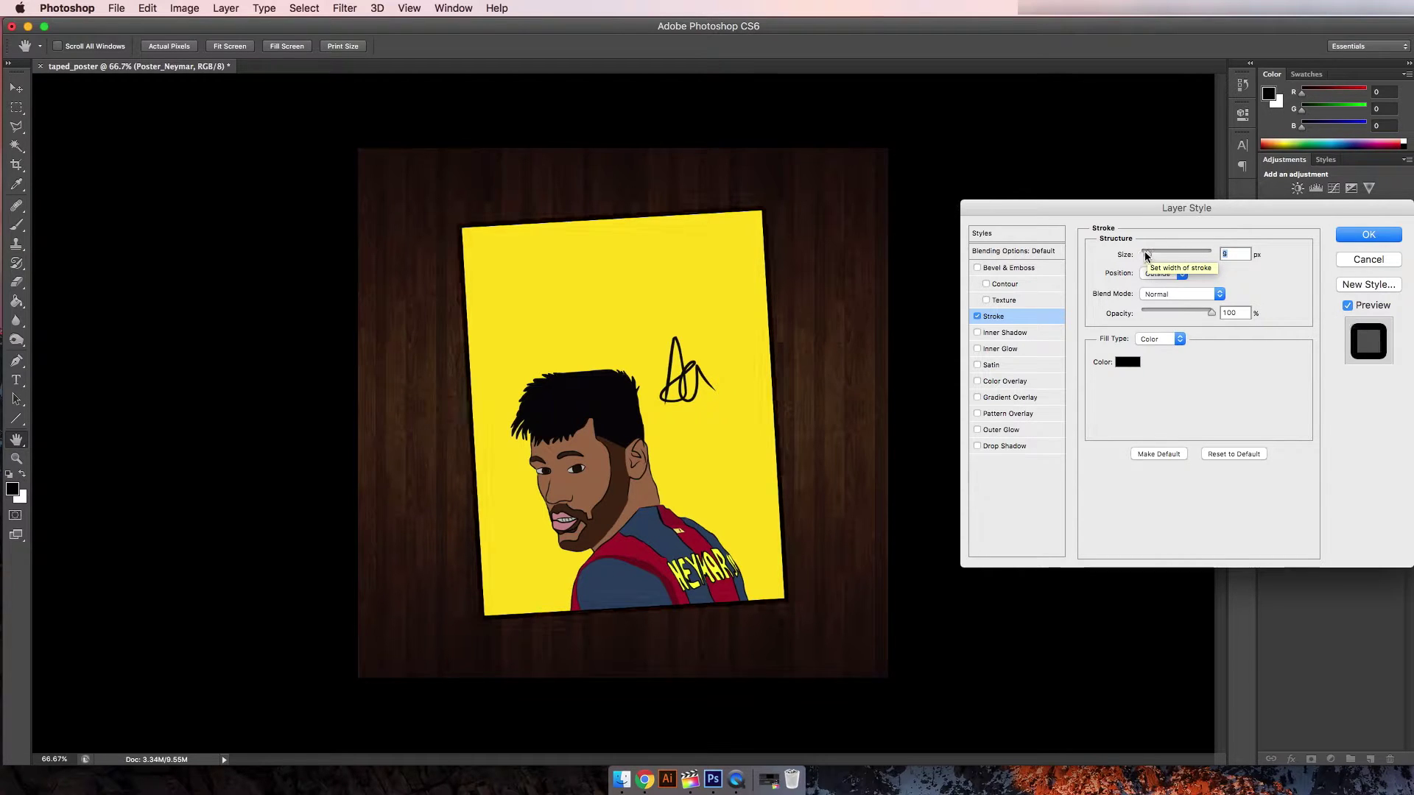
{"action": "key", "text": "BackSpace"}
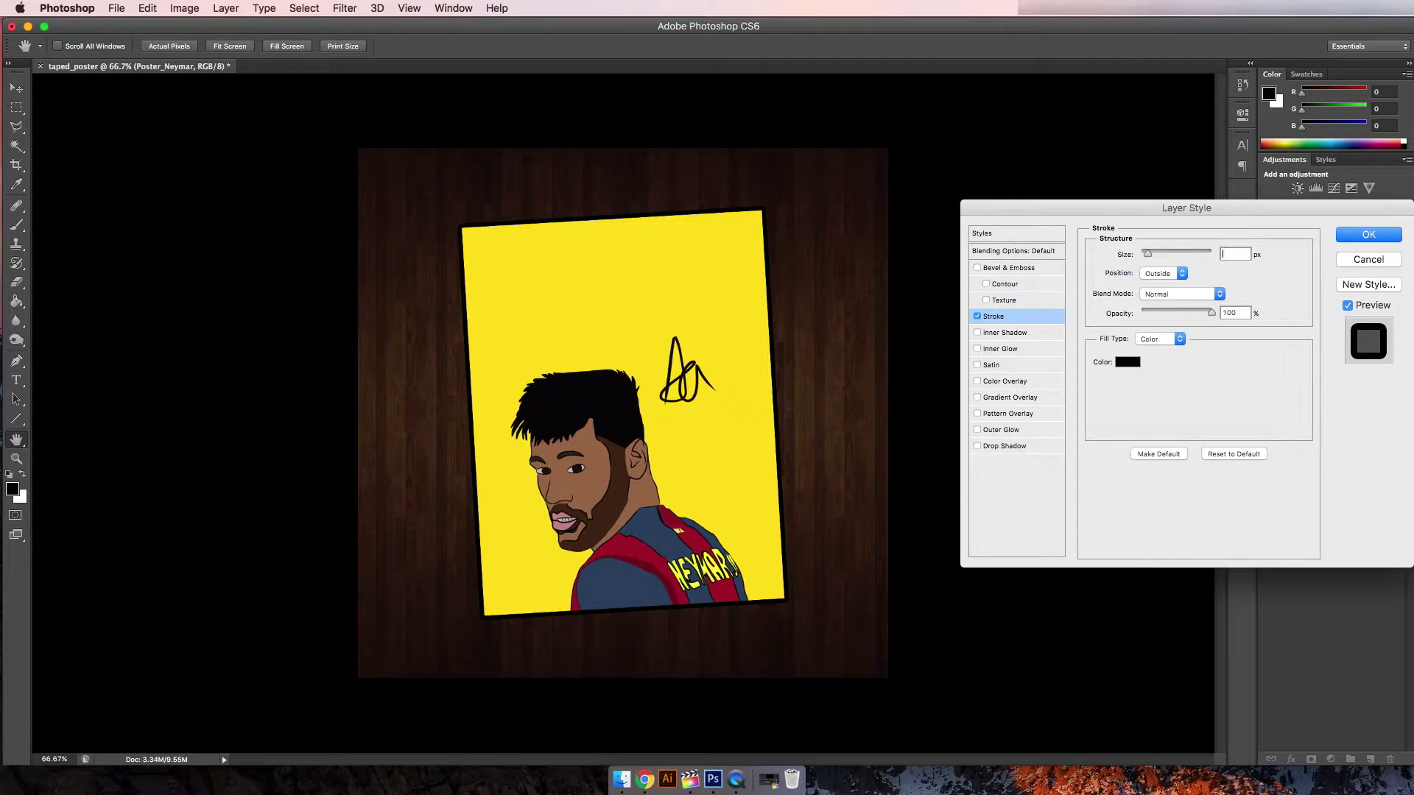
{"action": "type", "text": "4"}
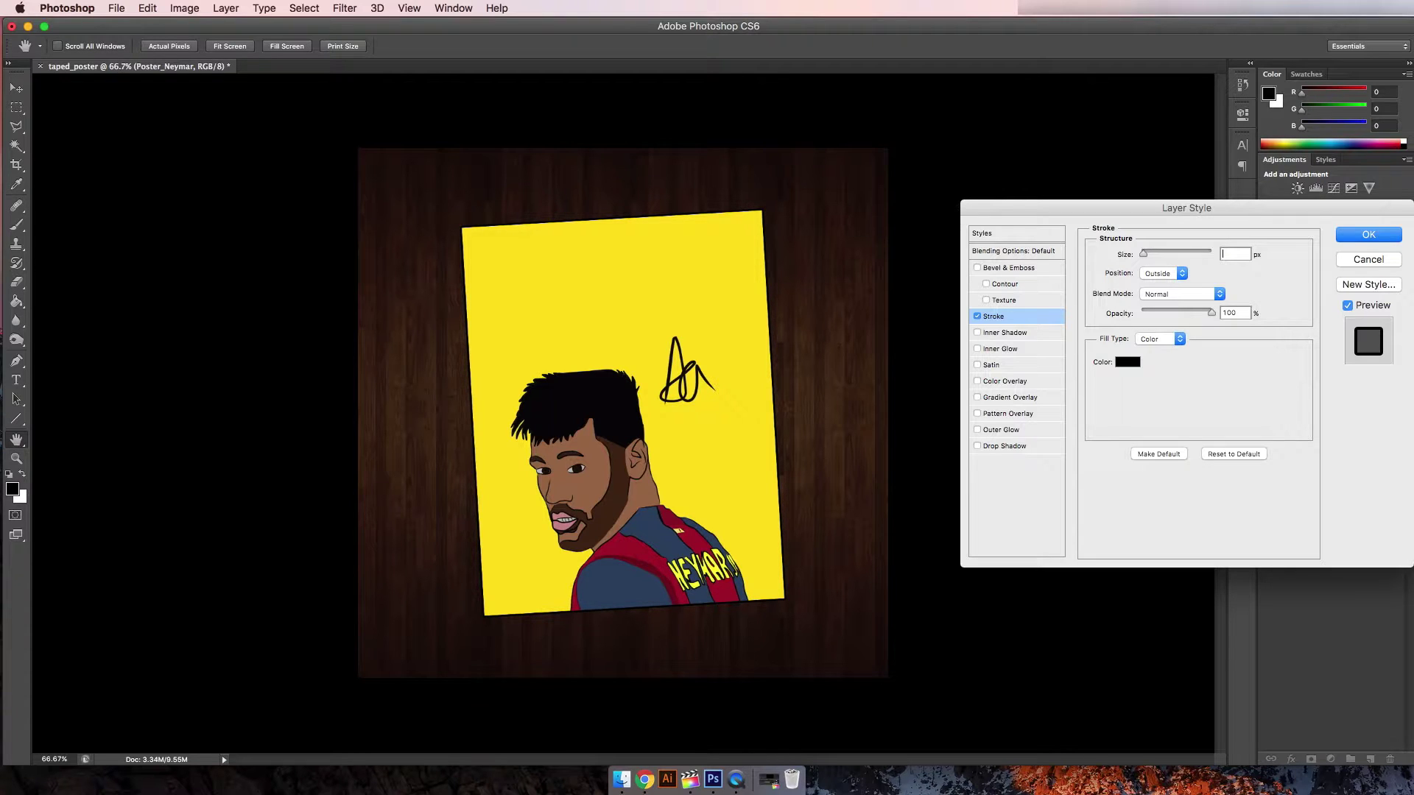
{"action": "type", "text": "5"}
{"action": "left_click", "coordinate": [1127, 362]}
{"action": "left_click", "coordinate": [662, 400]}
{"action": "left_click", "coordinate": [584, 372]}
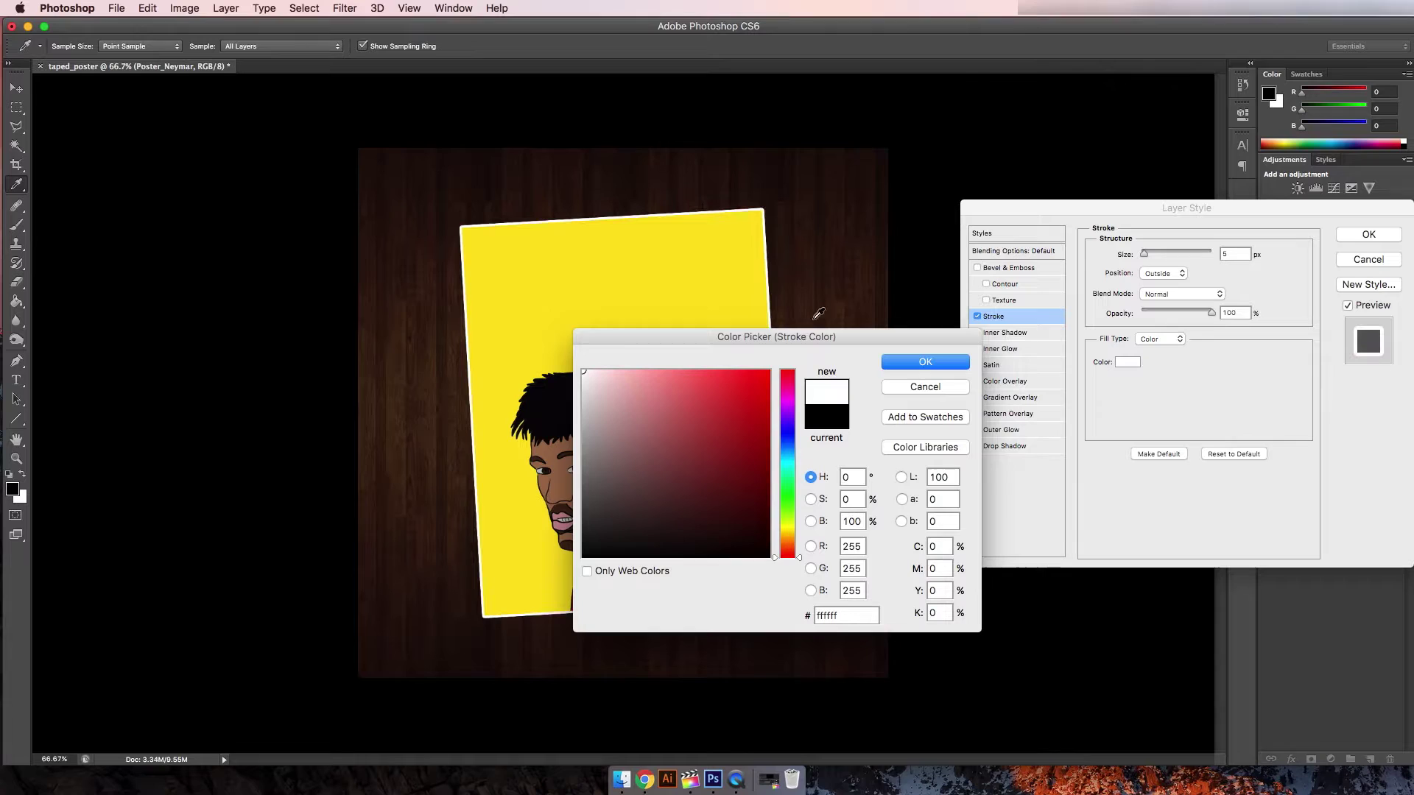
{"action": "left_click", "coordinate": [952, 365]}
{"action": "left_click", "coordinate": [1368, 234]}
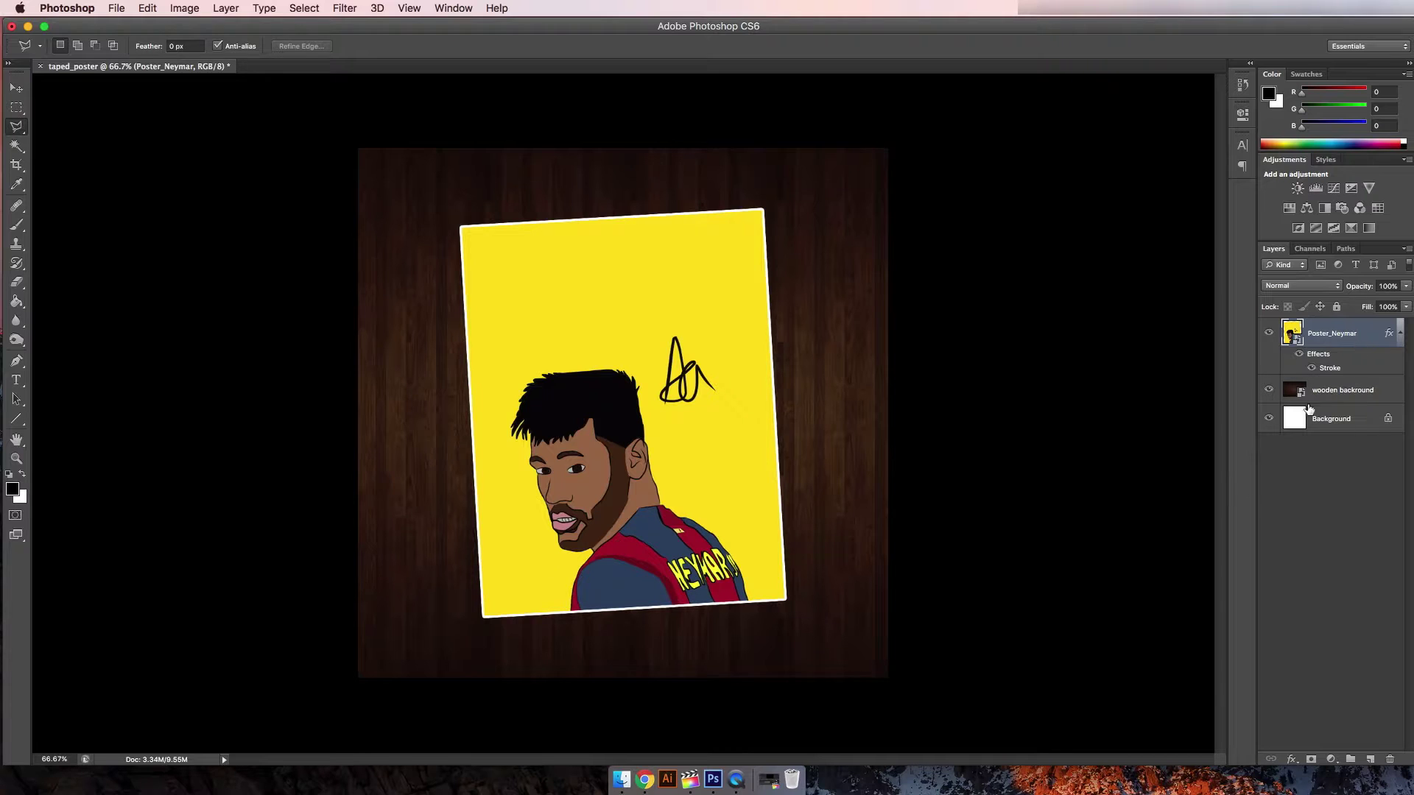
Step: Add a new layer above Poster_Neymar and rename it 'top left'
{"action": "left_click", "coordinate": [1366, 763]}
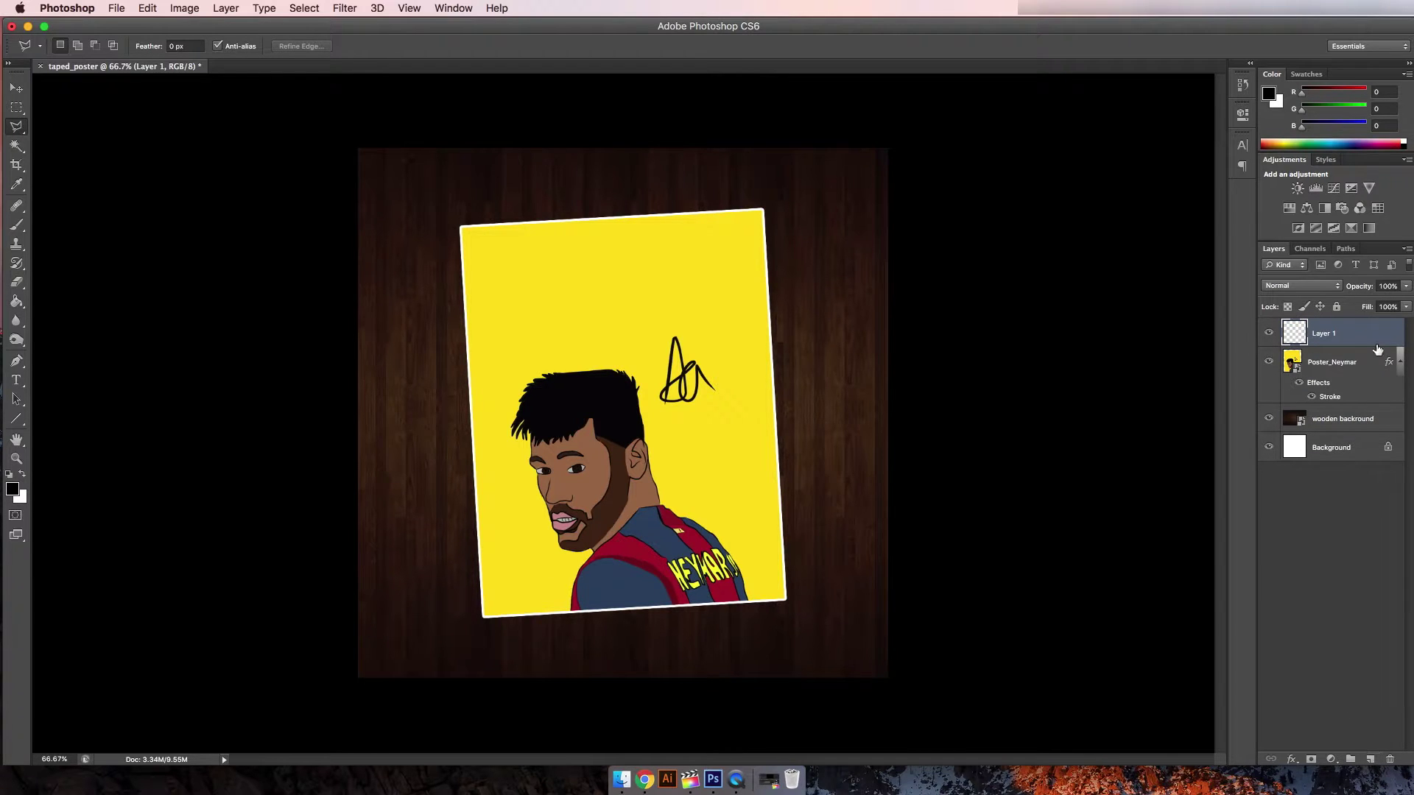
{"action": "left_click_drag", "start_coordinate": [1343, 338], "coordinate": [1296, 335]}
{"action": "double_click", "coordinate": [1323, 333]}
{"action": "key", "text": "BackSpace"}
{"action": "type", "text": "top left"}
{"action": "key", "text": "Return"}
Step: Scroll the canvas to bring the poster's top-left corner into view
{"action": "scroll", "coordinate": [47, 237], "scroll_direction": "up", "scroll_amount": 5}
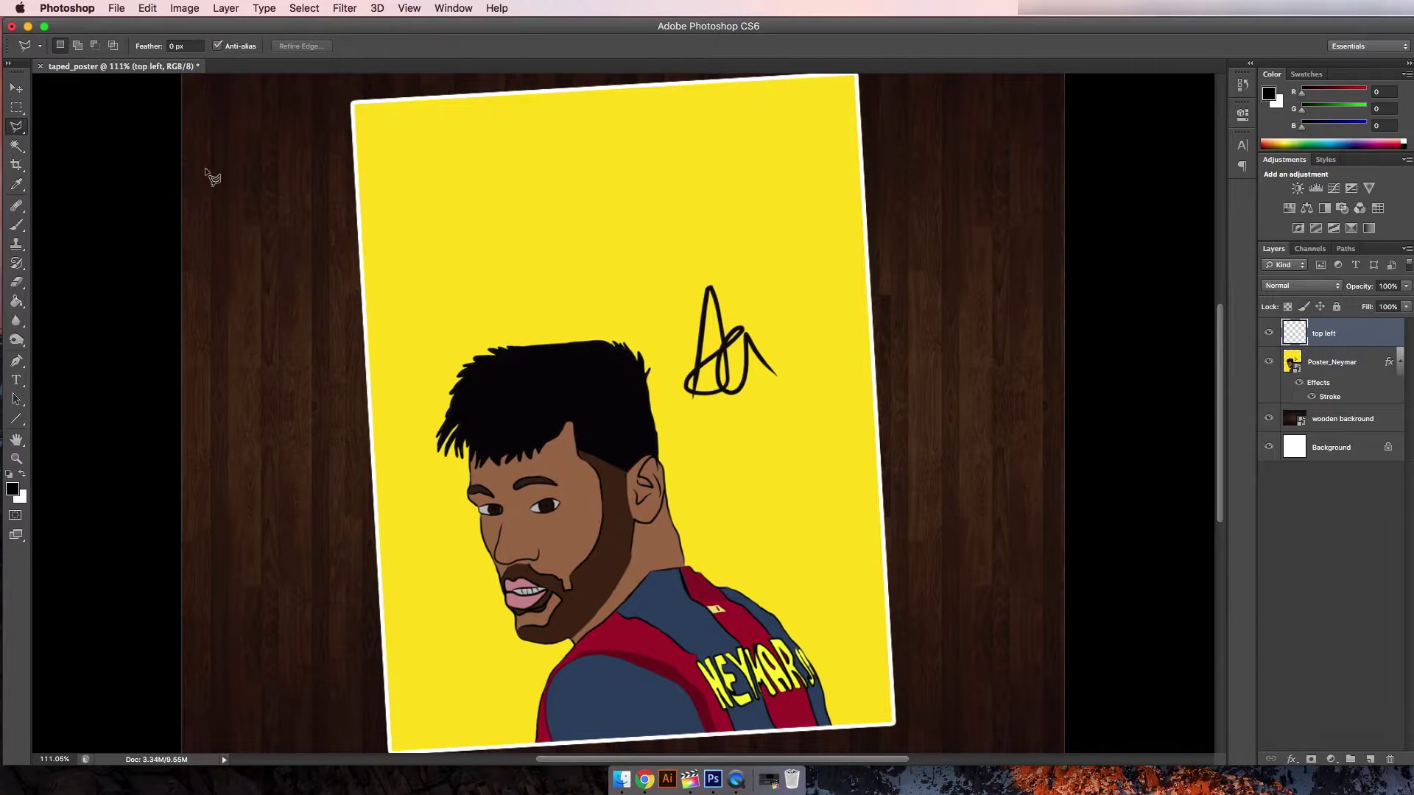
{"action": "scroll", "coordinate": [207, 178], "scroll_direction": "down", "scroll_amount": 5}
{"action": "scroll", "coordinate": [206, 179], "scroll_direction": "left", "scroll_amount": 1}
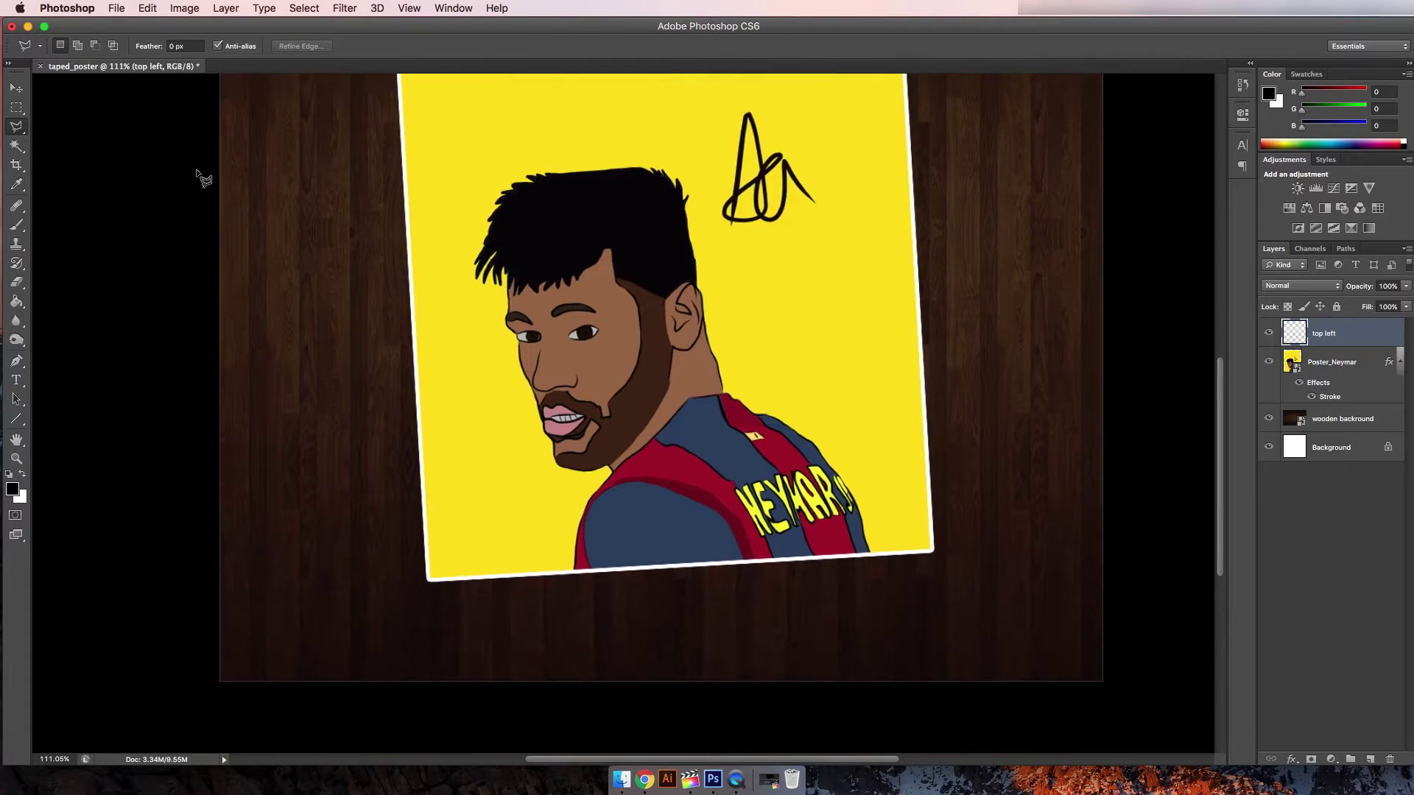
{"action": "scroll", "coordinate": [197, 176], "scroll_direction": "up", "scroll_amount": 4}
{"action": "scroll", "coordinate": [198, 175], "scroll_direction": "right", "scroll_amount": 2}
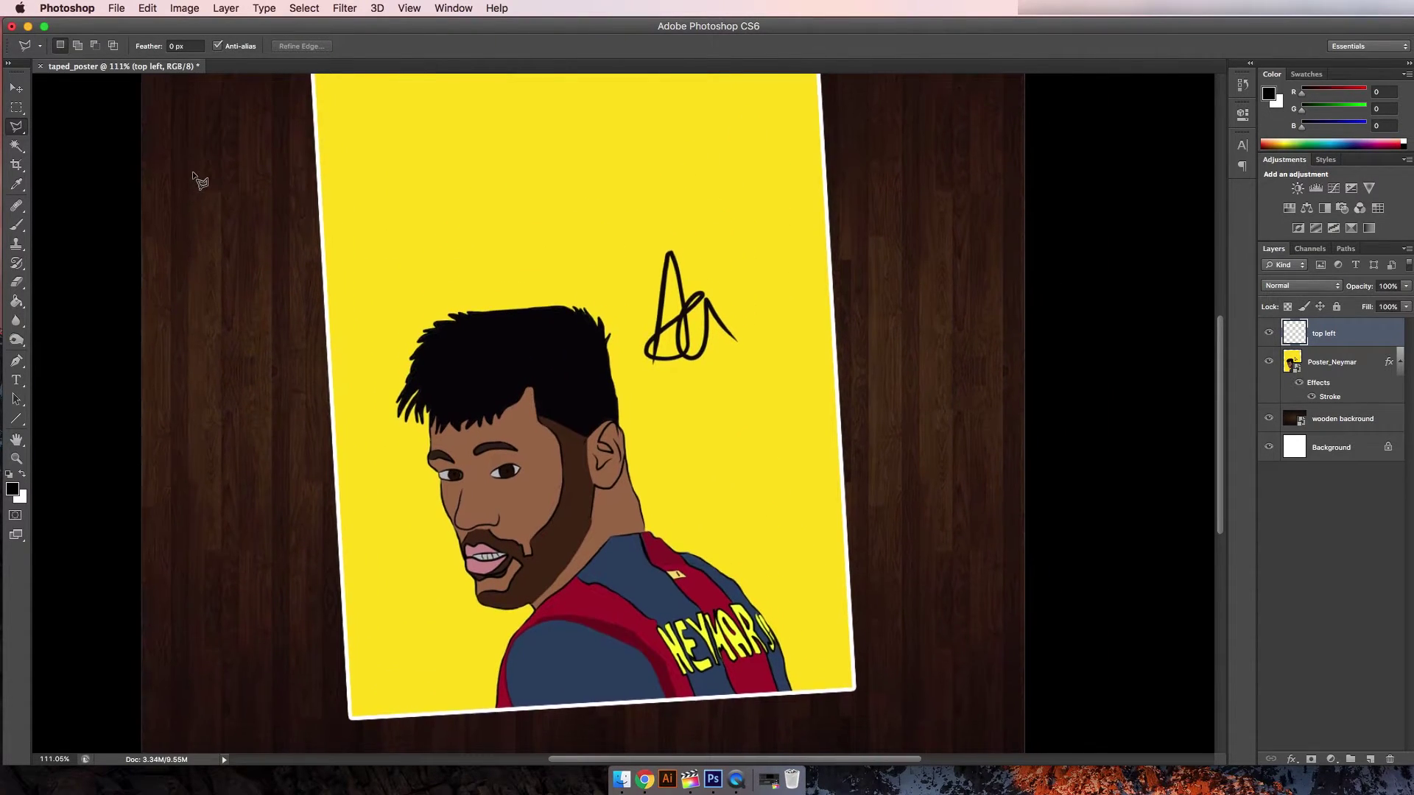
{"action": "scroll", "coordinate": [196, 180], "scroll_direction": "up", "scroll_amount": 4}
{"action": "scroll", "coordinate": [196, 180], "scroll_direction": "right", "scroll_amount": 4}
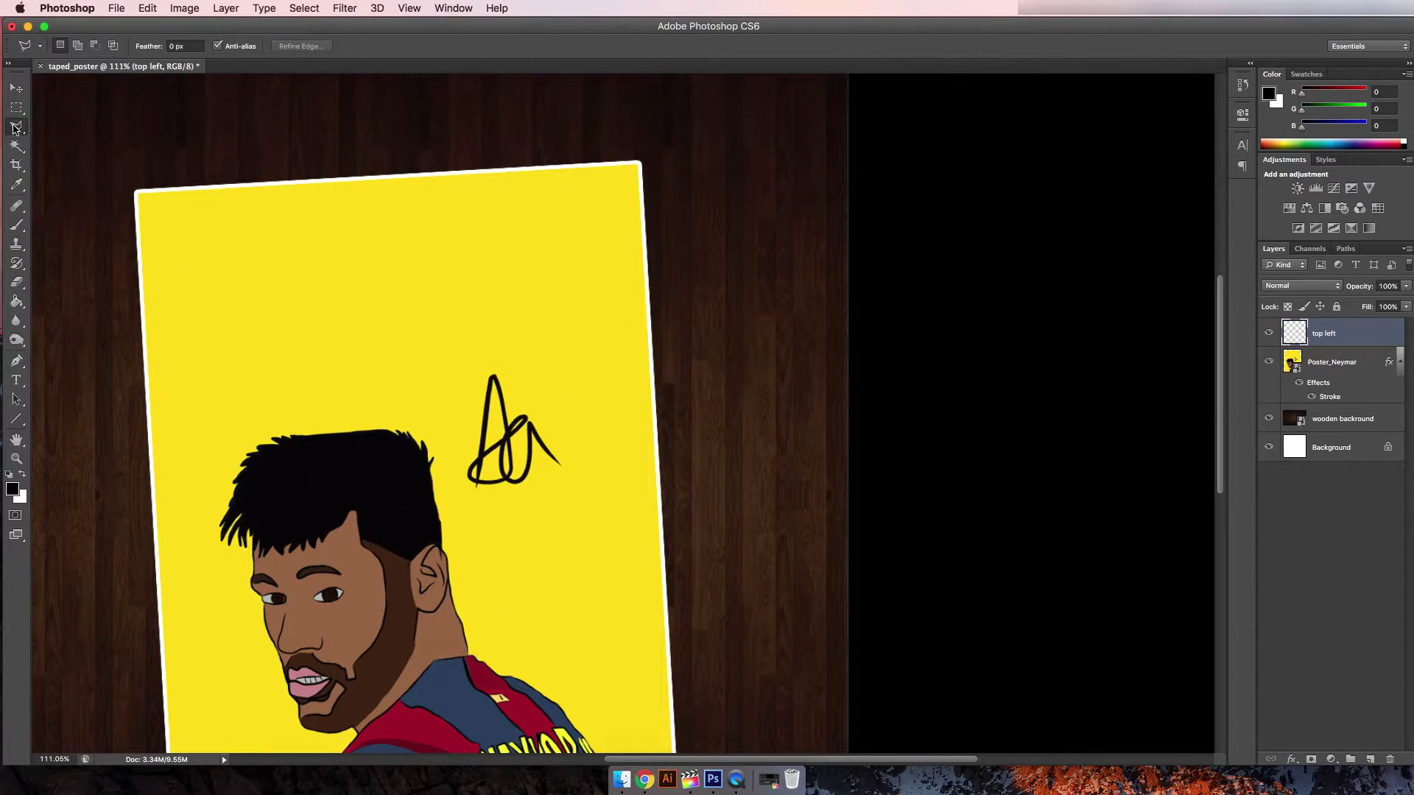
Step: Outline a diagonal tape strip across the poster's top-left corner with the Polygonal Lasso
{"action": "left_click", "coordinate": [121, 218]}
{"action": "left_click", "coordinate": [175, 179]}
{"action": "left_click", "coordinate": [128, 229]}
Step: Fill the tape selection with 50% Gray
{"action": "right_click", "coordinate": [1351, 329]}
{"action": "key", "text": "Escape"}
{"action": "right_click", "coordinate": [144, 203]}
{"action": "left_click", "coordinate": [190, 392]}
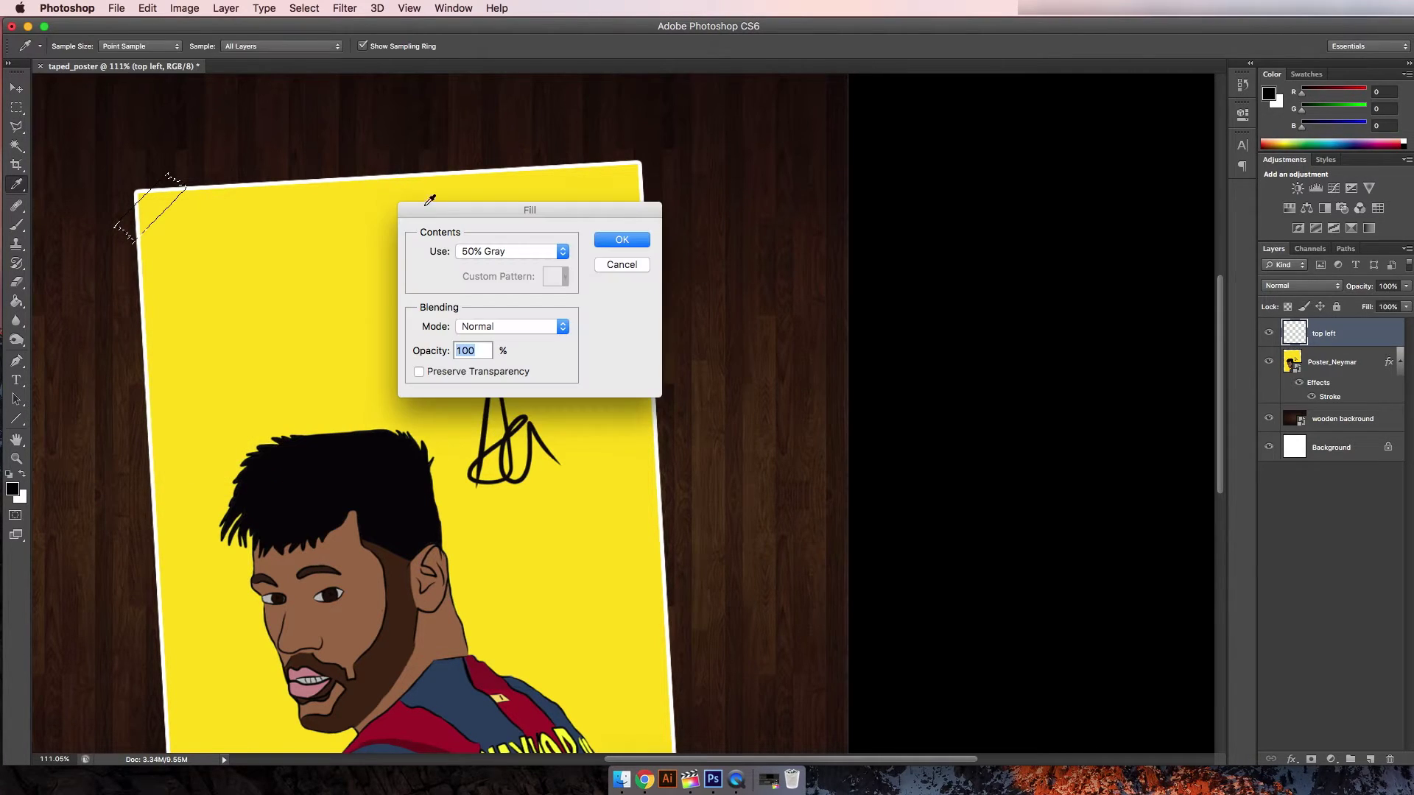
{"action": "left_click", "coordinate": [606, 238]}
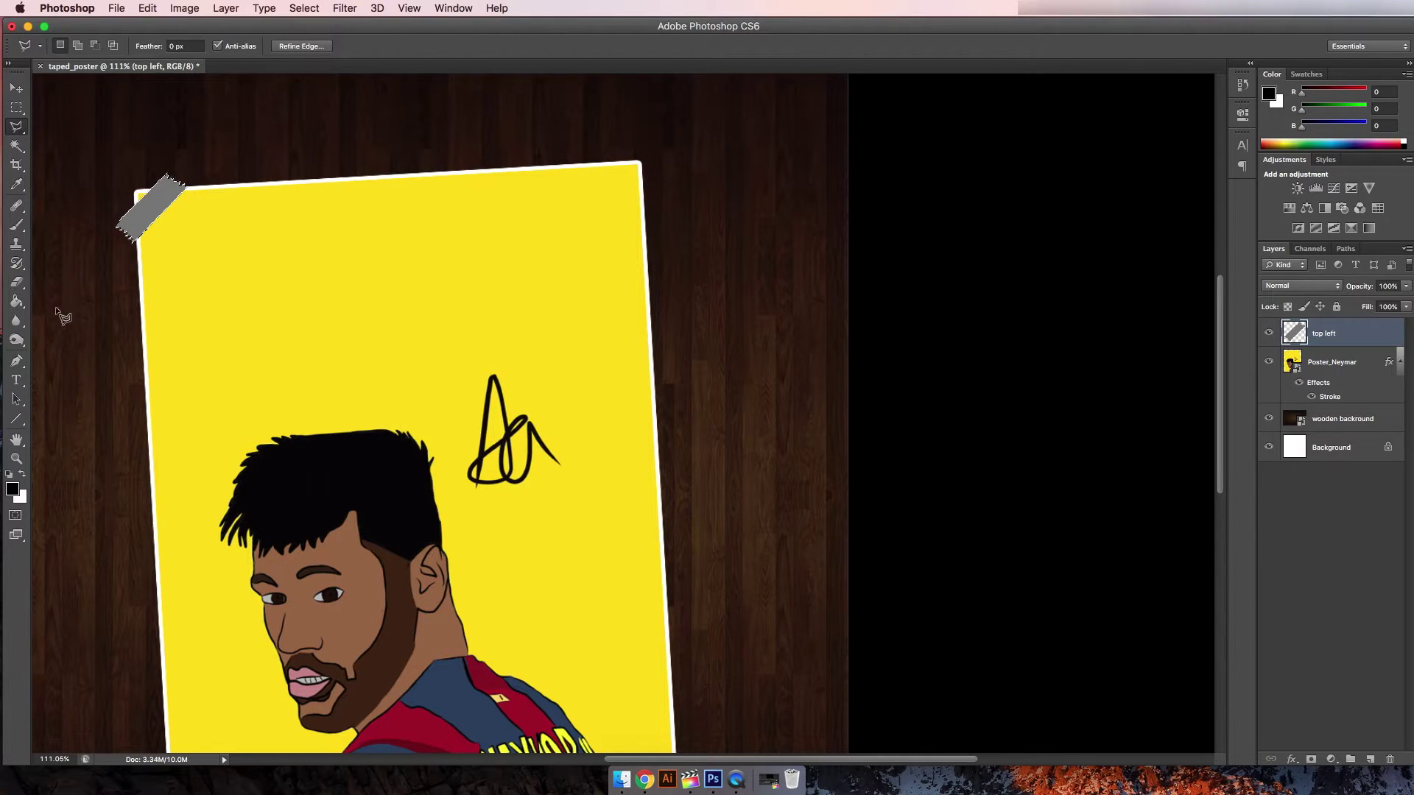
Step: Lighten patches along the gray tape with the Dodge Tool and a soft 16 px brush
{"action": "left_click", "coordinate": [16, 341]}
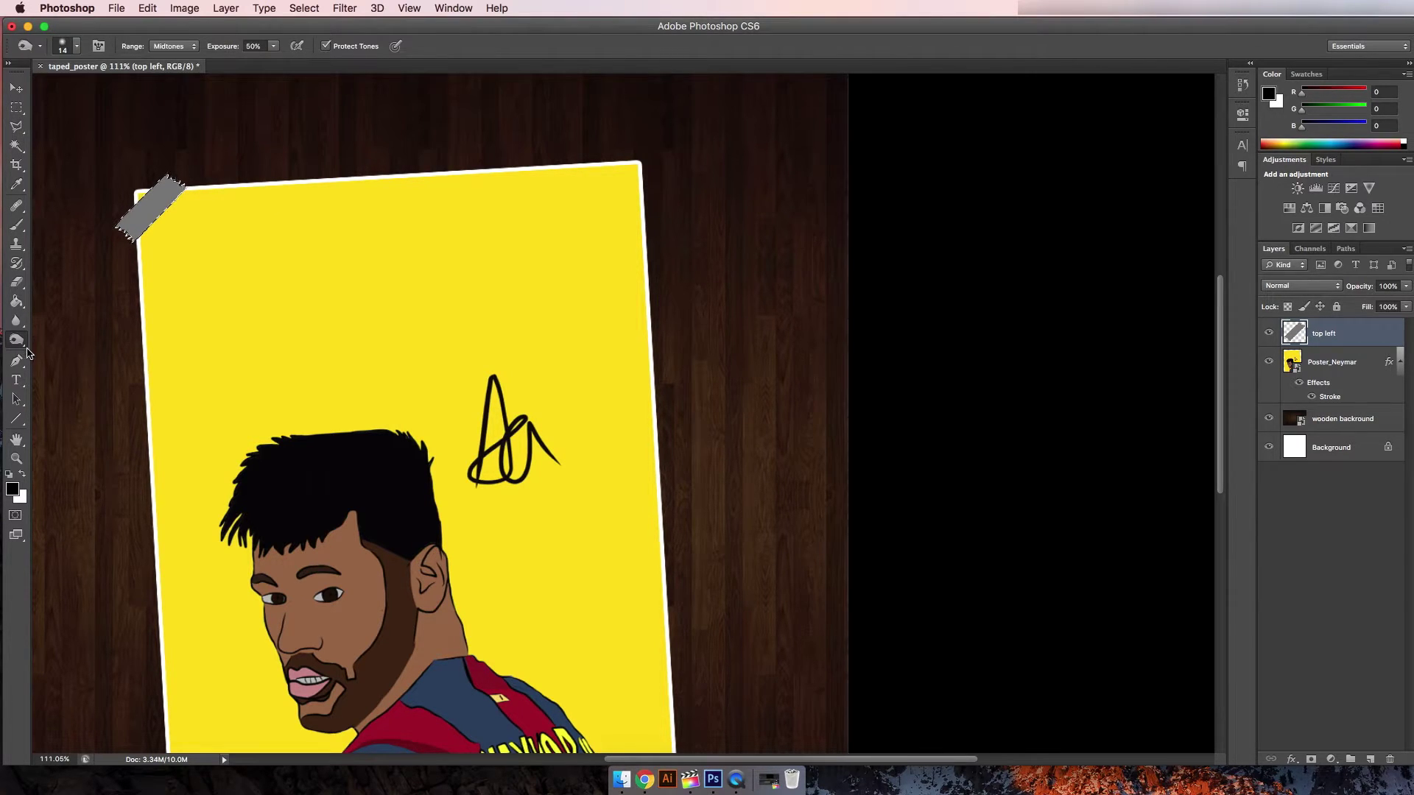
{"action": "left_click_drag", "start_coordinate": [16, 340], "coordinate": [71, 374]}
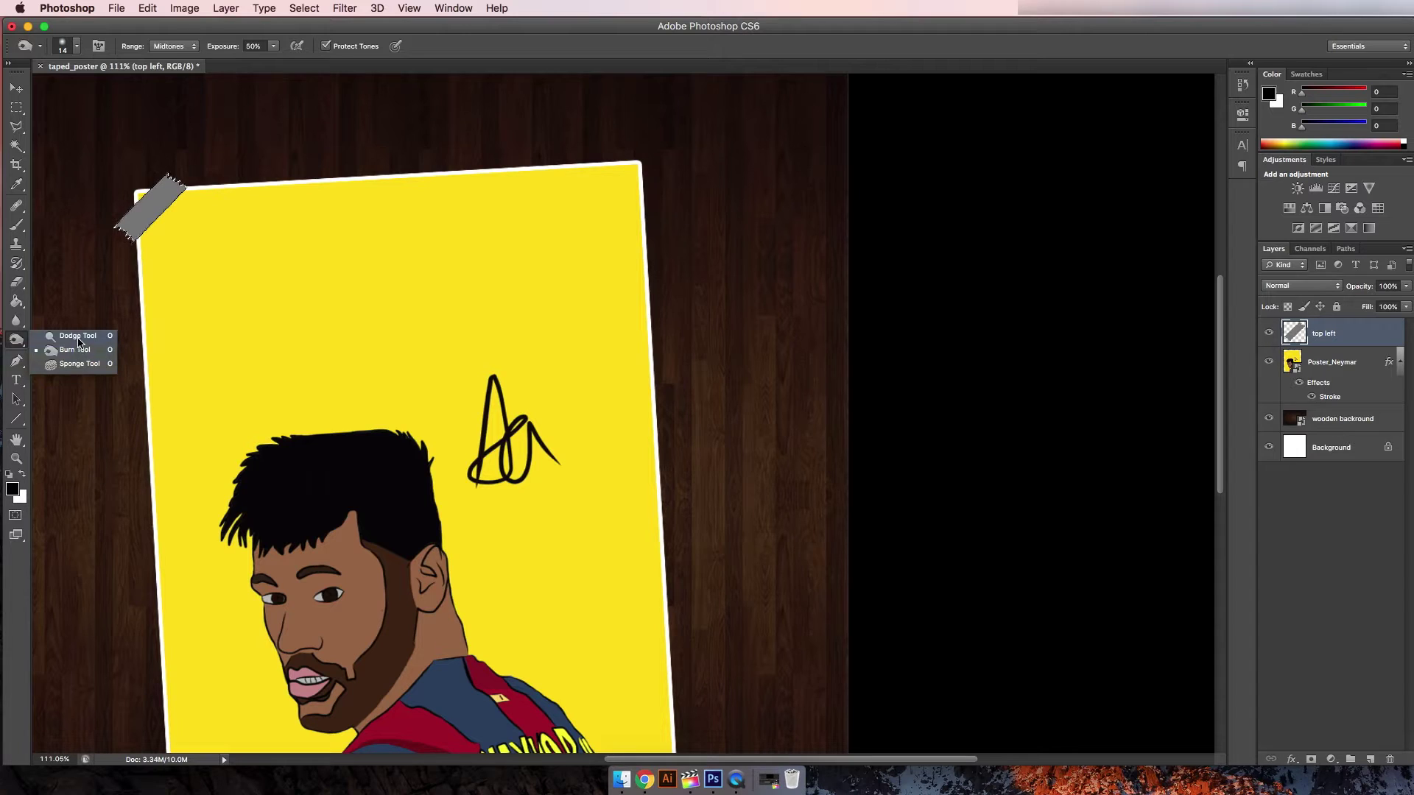
{"action": "left_click", "coordinate": [76, 336]}
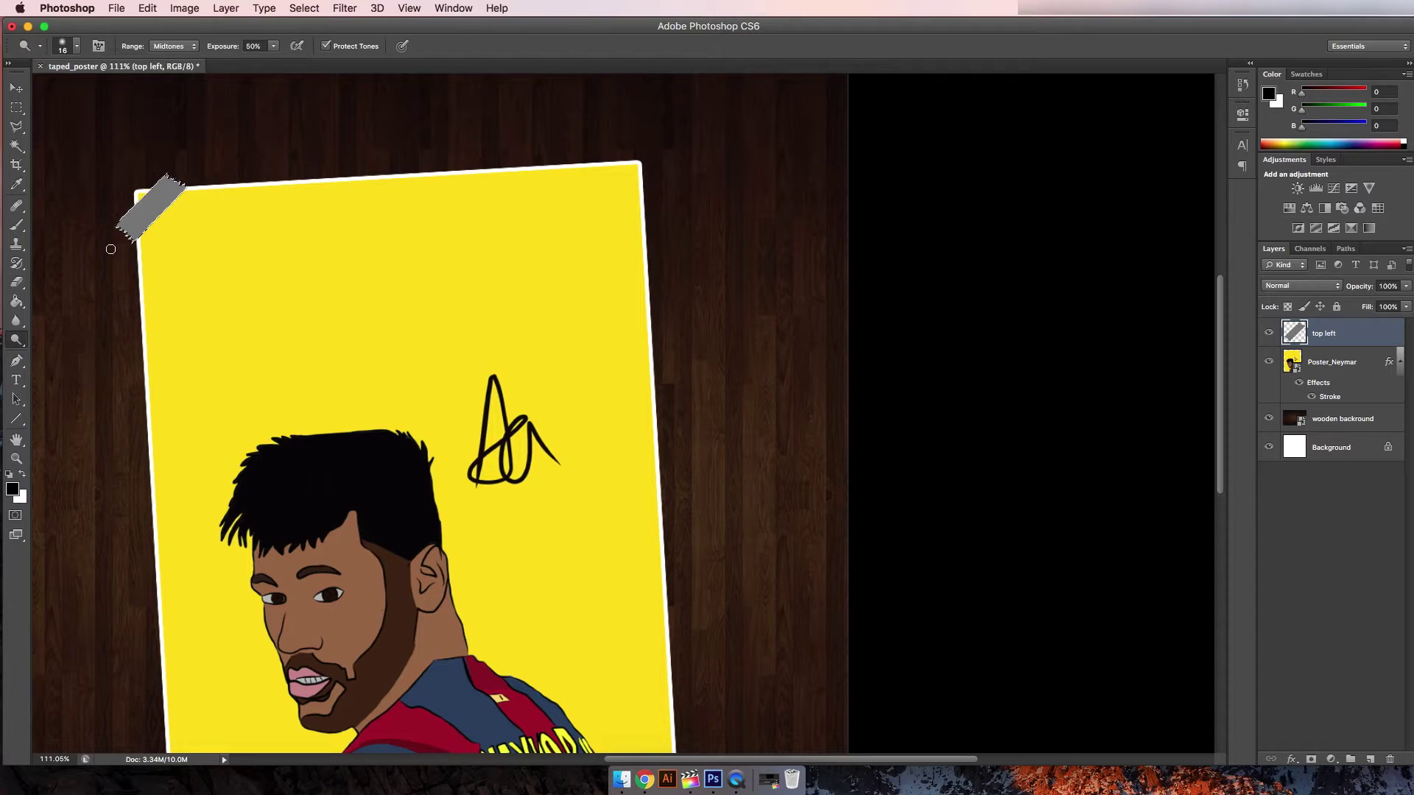
{"action": "left_click", "coordinate": [78, 47]}
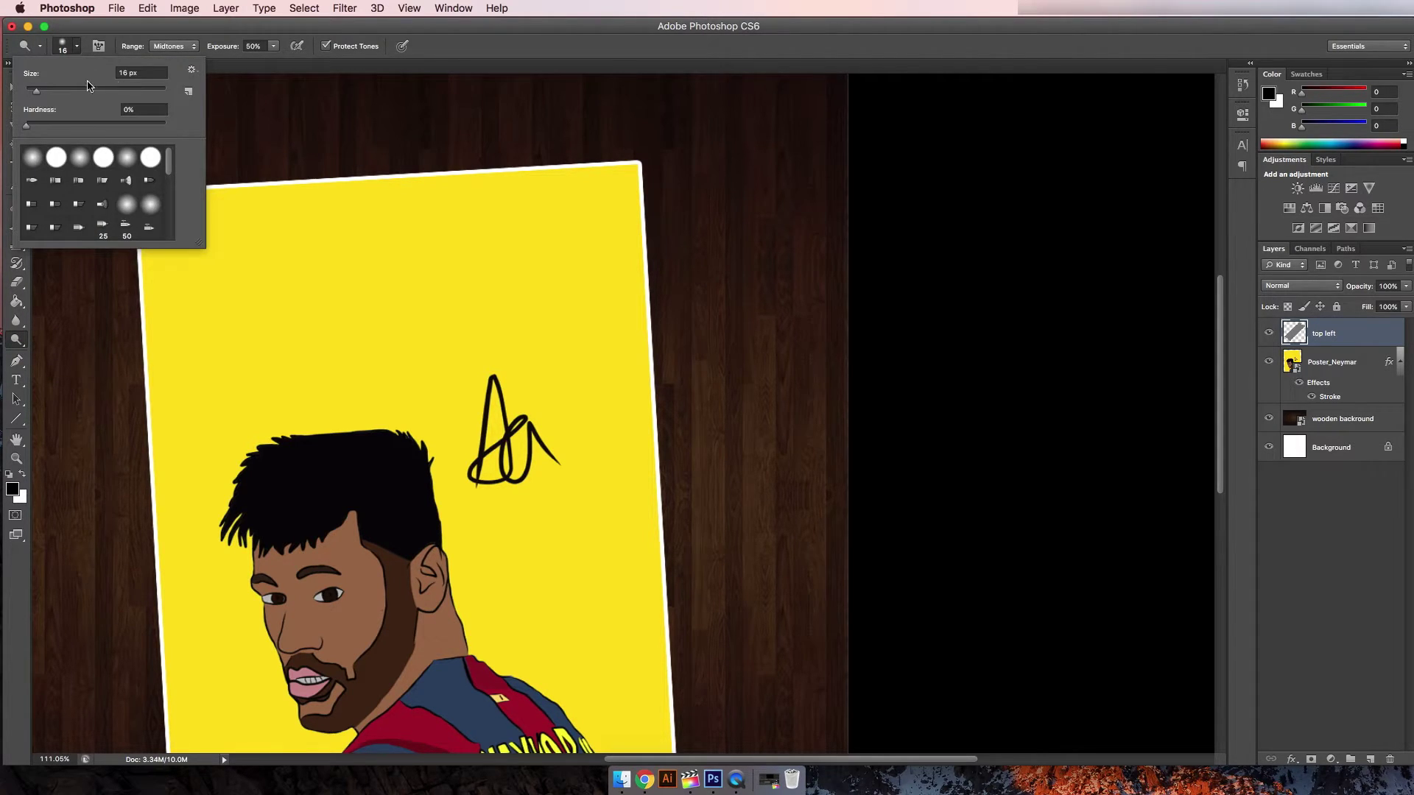
{"action": "left_click", "coordinate": [223, 98]}
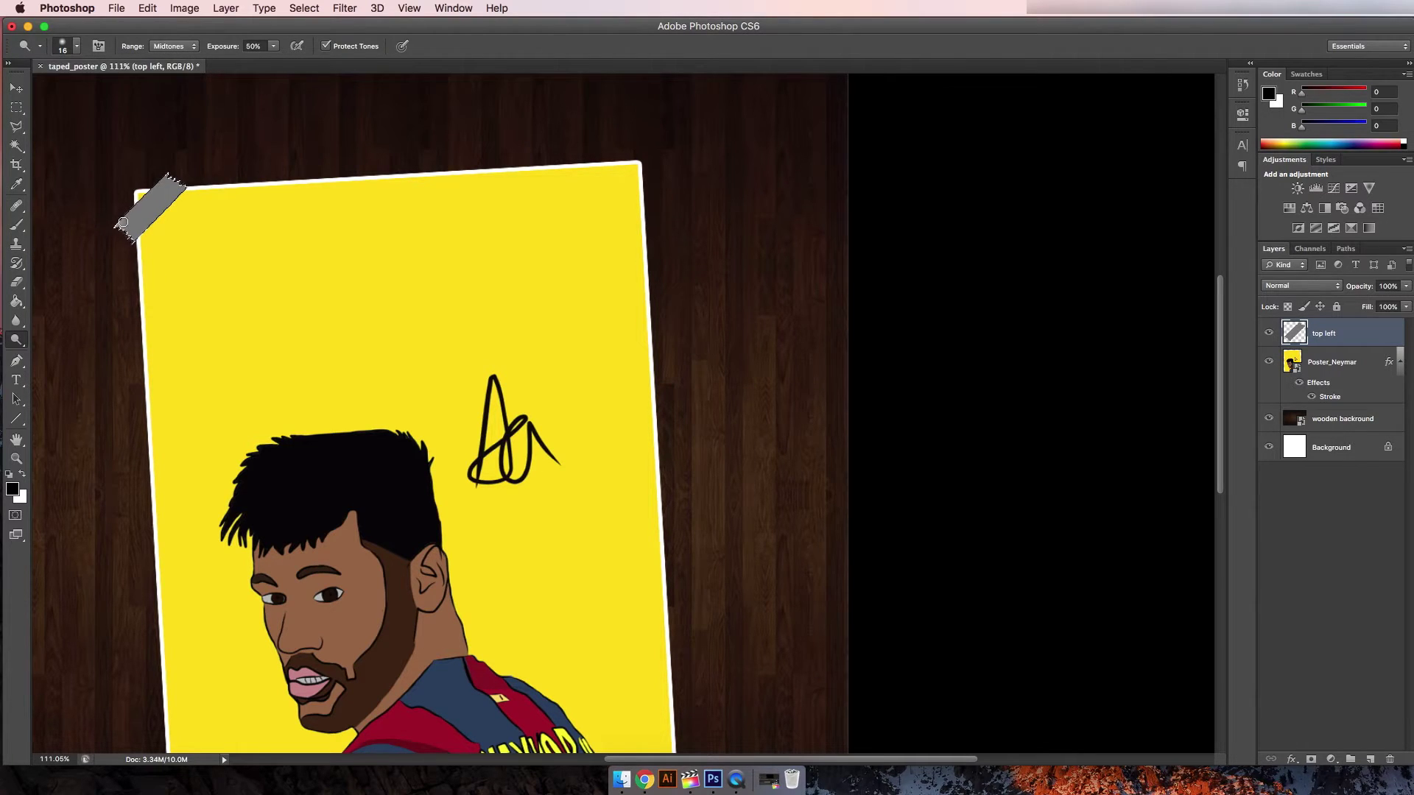
{"action": "mouse_move", "coordinate": [137, 213]}
{"action": "left_mouse_down"}
{"action": "mouse_move", "coordinate": [166, 182]}
{"action": "mouse_move", "coordinate": [132, 209]}
{"action": "left_mouse_up"}
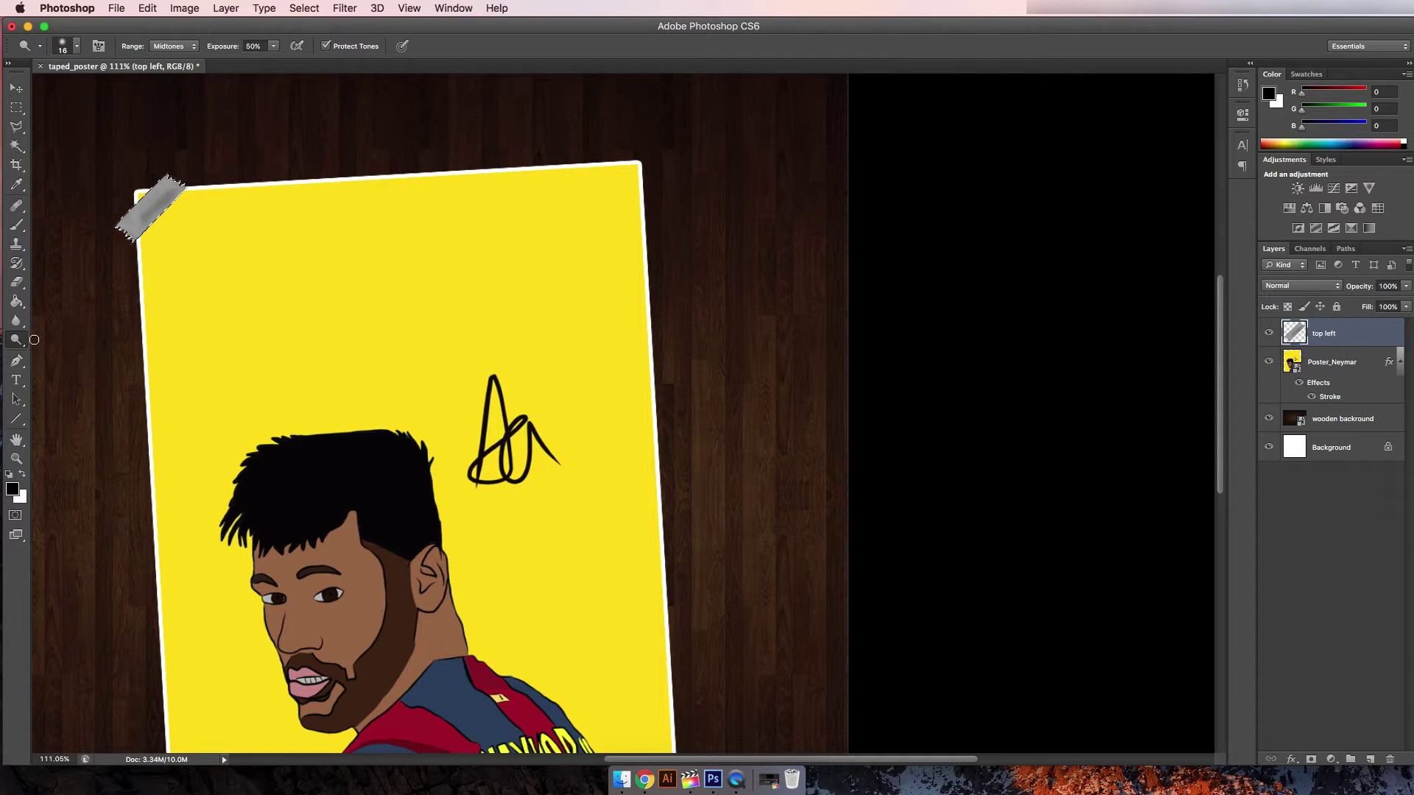
{"action": "mouse_move", "coordinate": [17, 339]}
{"action": "left_mouse_down"}
{"action": "mouse_move", "coordinate": [48, 337]}
{"action": "mouse_move", "coordinate": [55, 350]}
{"action": "left_mouse_up"}
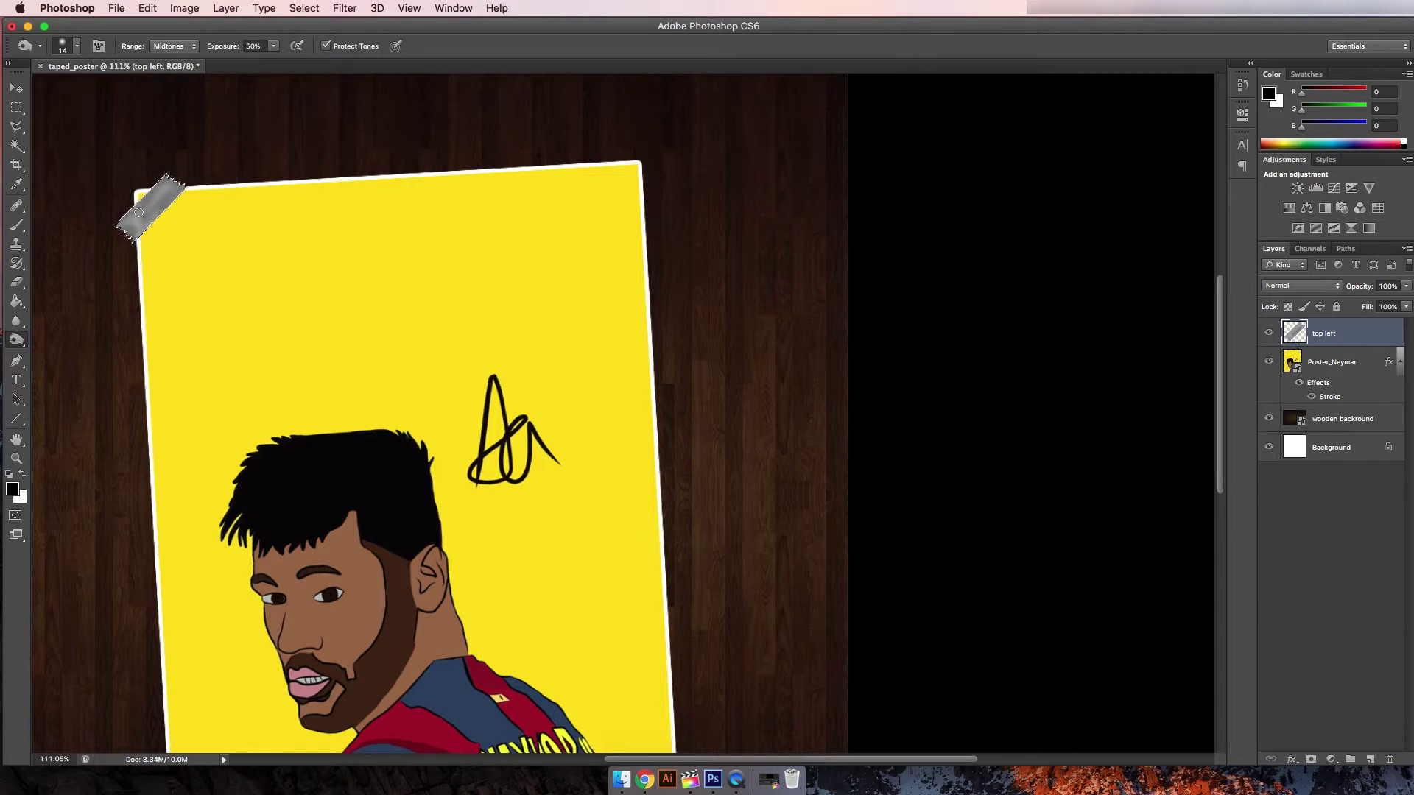
Step: Darken the tape's lower-left end with the Burn Tool
{"action": "left_click_drag", "start_coordinate": [120, 222], "coordinate": [128, 237]}
{"action": "right_click", "coordinate": [1361, 332]}
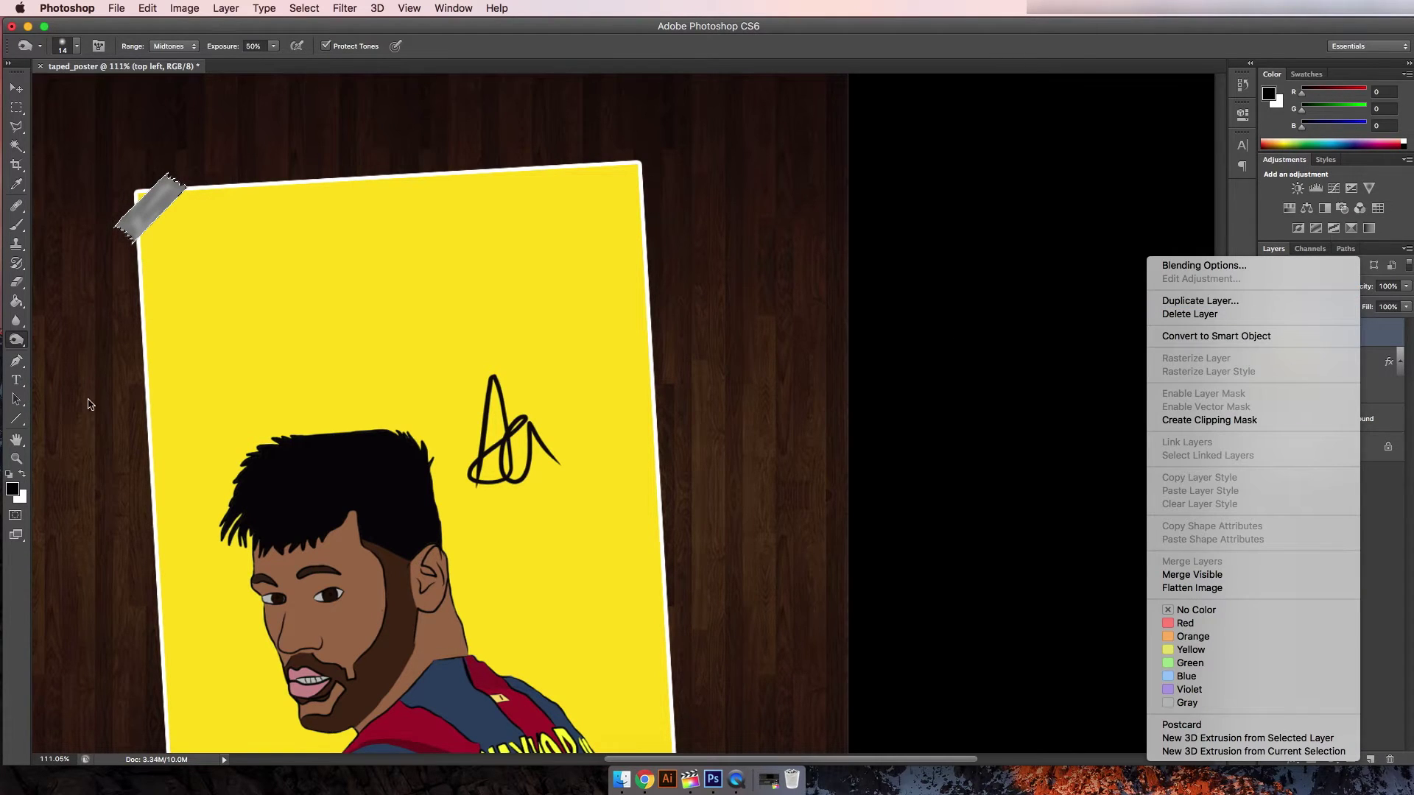
{"action": "left_click", "coordinate": [891, 435]}
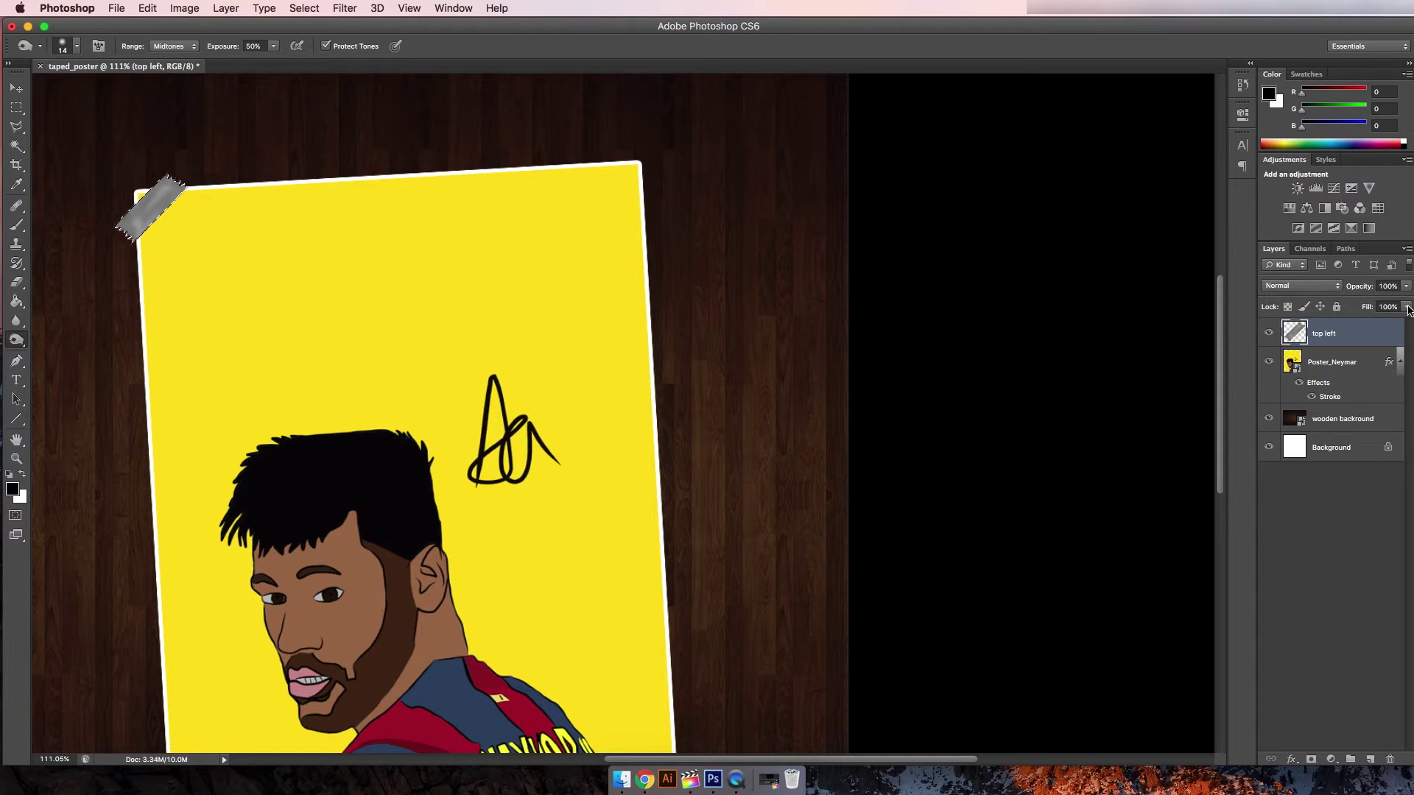
Step: Set the 'top left' layer's opacity to 55% and fit the view
{"action": "left_click", "coordinate": [1388, 286]}
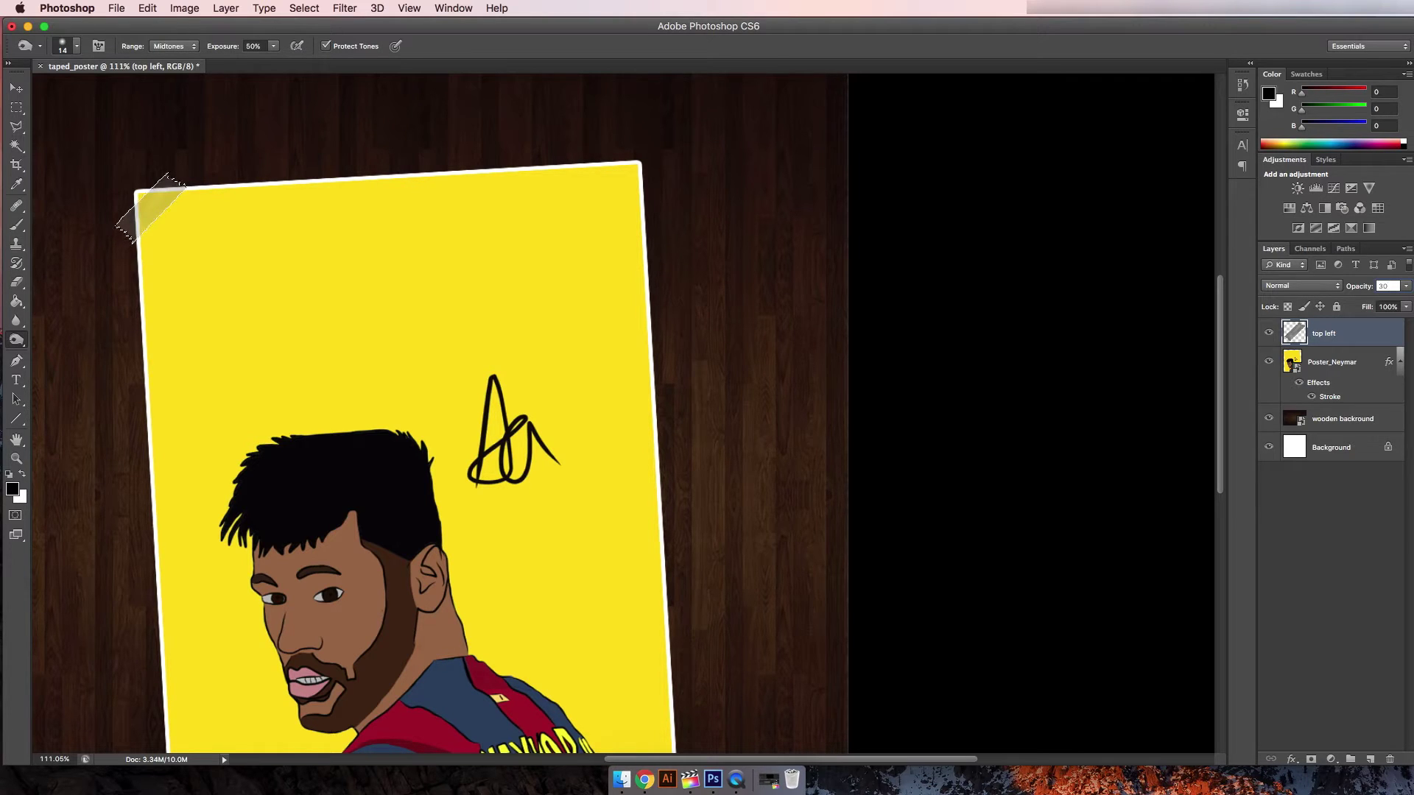
{"action": "type", "text": "3"}
{"action": "key", "text": "BackSpace"}
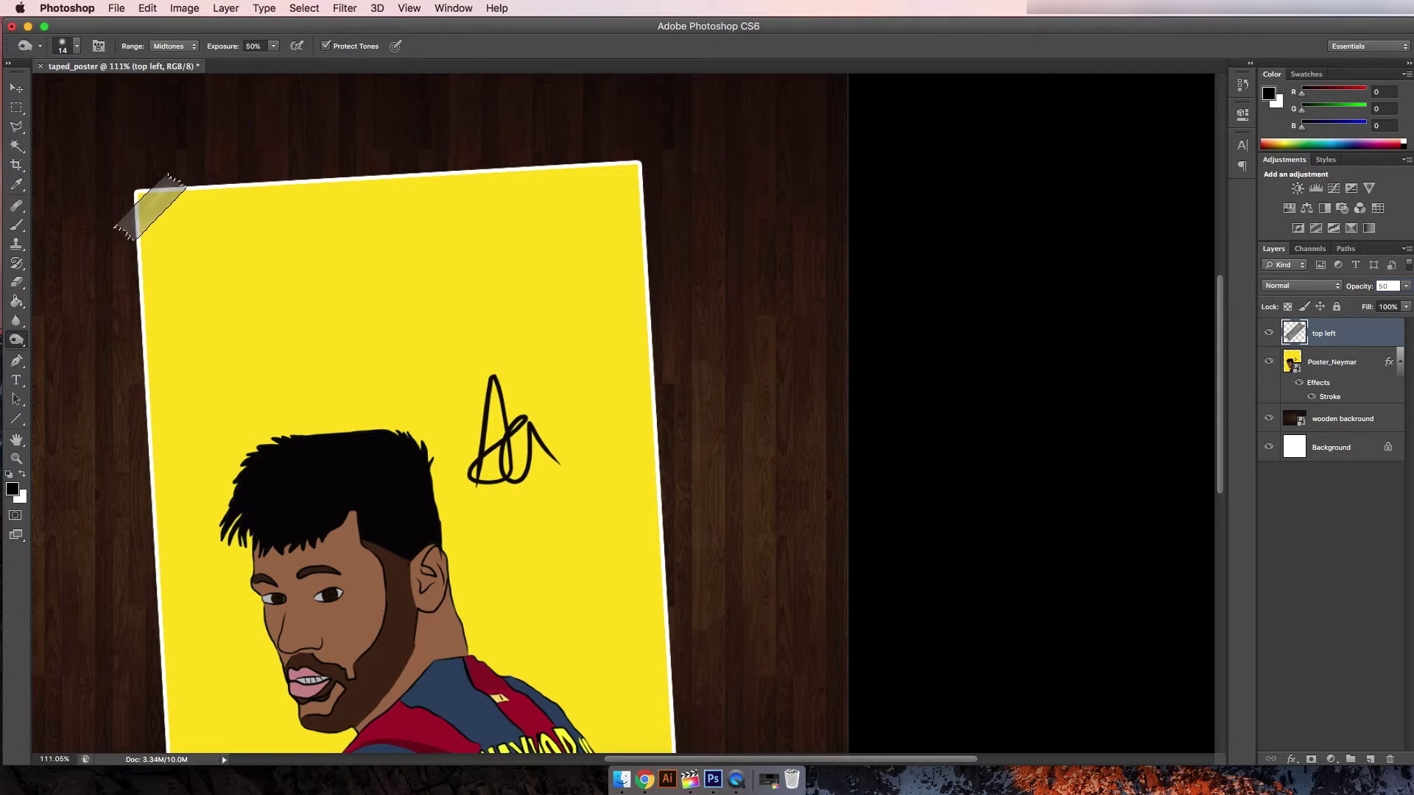
{"action": "key", "text": "BackSpace"}
{"action": "key", "text": "BackSpace"}
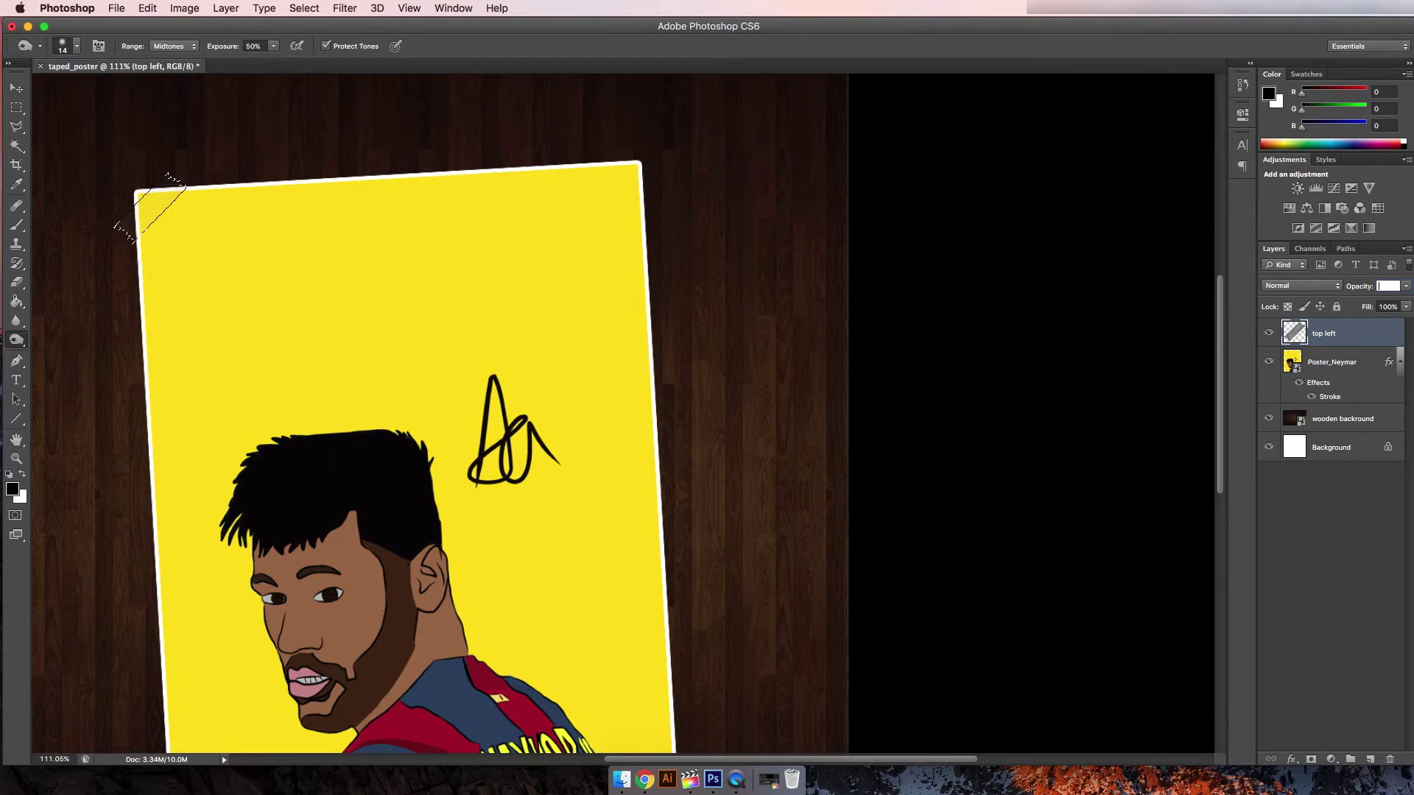
{"action": "type", "text": "75"}
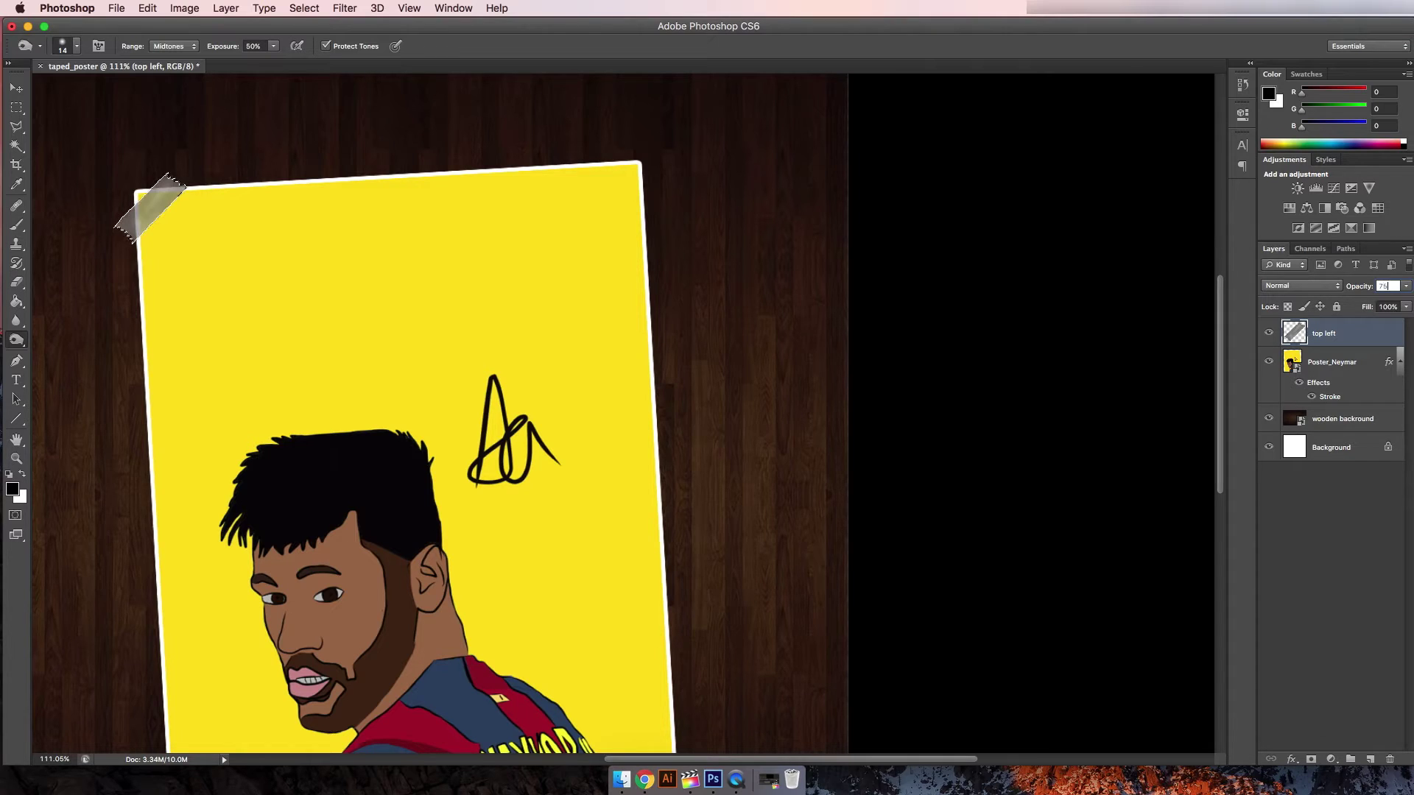
{"action": "key", "text": "BackSpace"}
{"action": "key", "text": "BackSpace"}
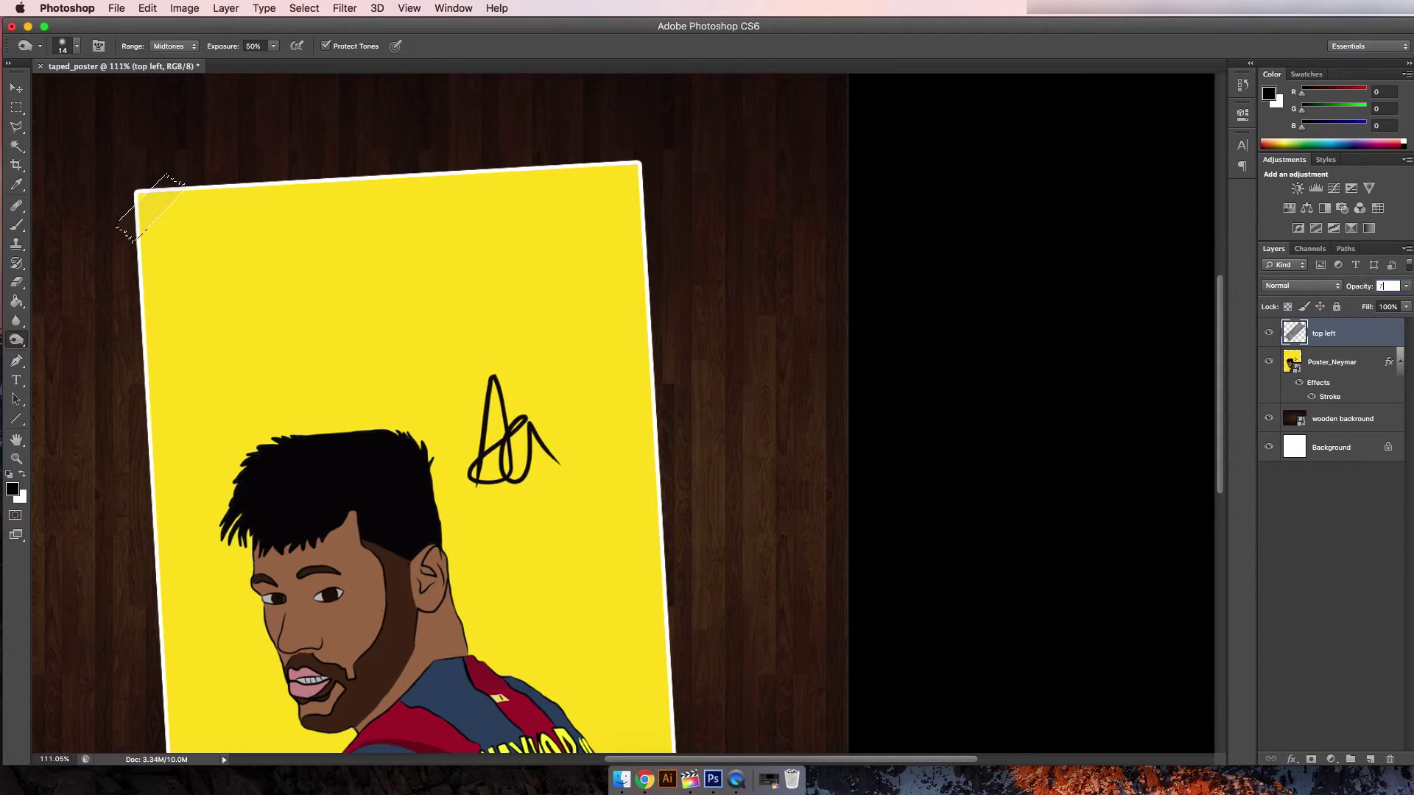
{"action": "type", "text": "60"}
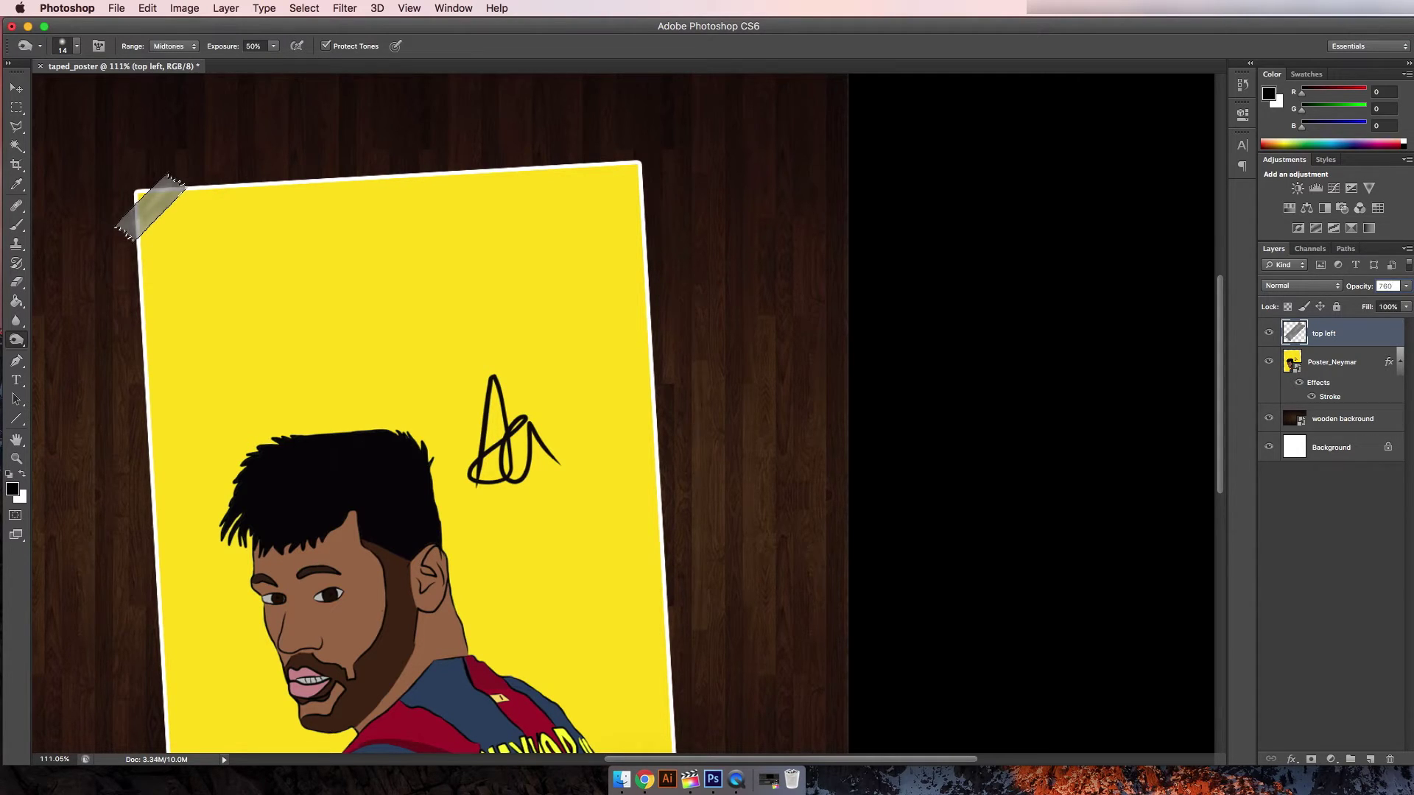
{"action": "key", "text": "super+0"}
{"action": "type", "text": "55"}
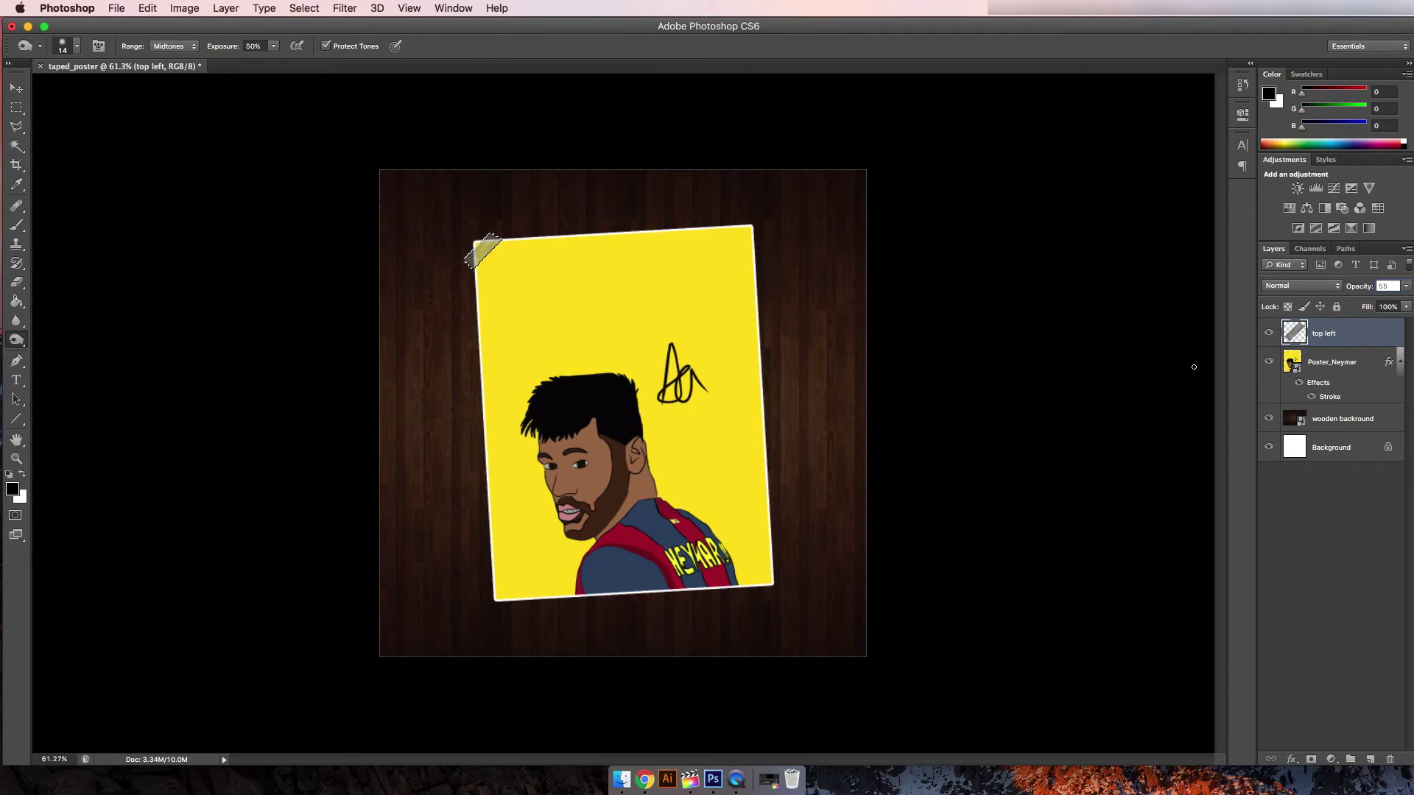
Step: Deselect the tape strip and zoom in to check the taped corners
{"action": "key", "text": "super+d"}
{"action": "scroll", "coordinate": [611, 321], "scroll_direction": "up", "scroll_amount": 2}
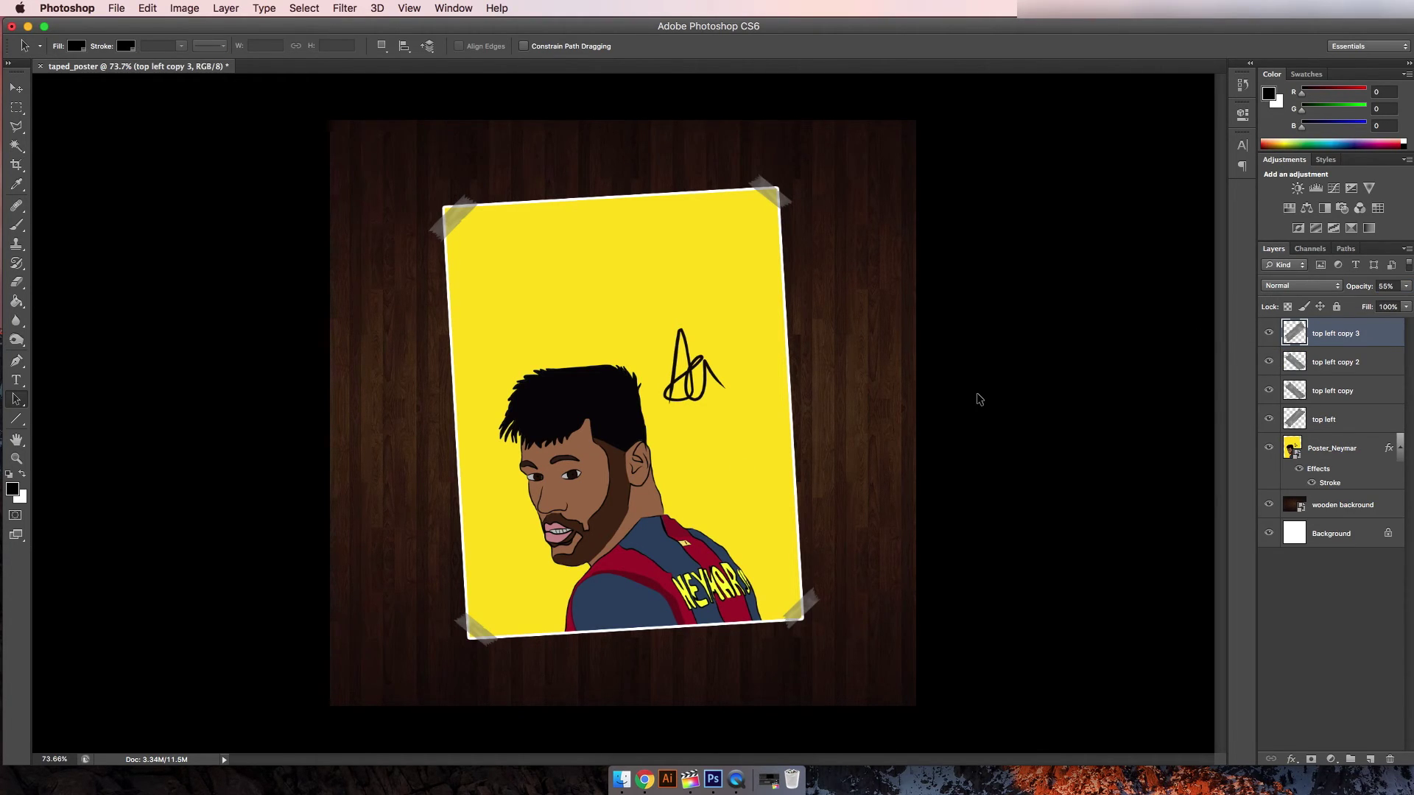
{"action": "scroll", "coordinate": [979, 399], "scroll_direction": "up", "scroll_amount": 5}
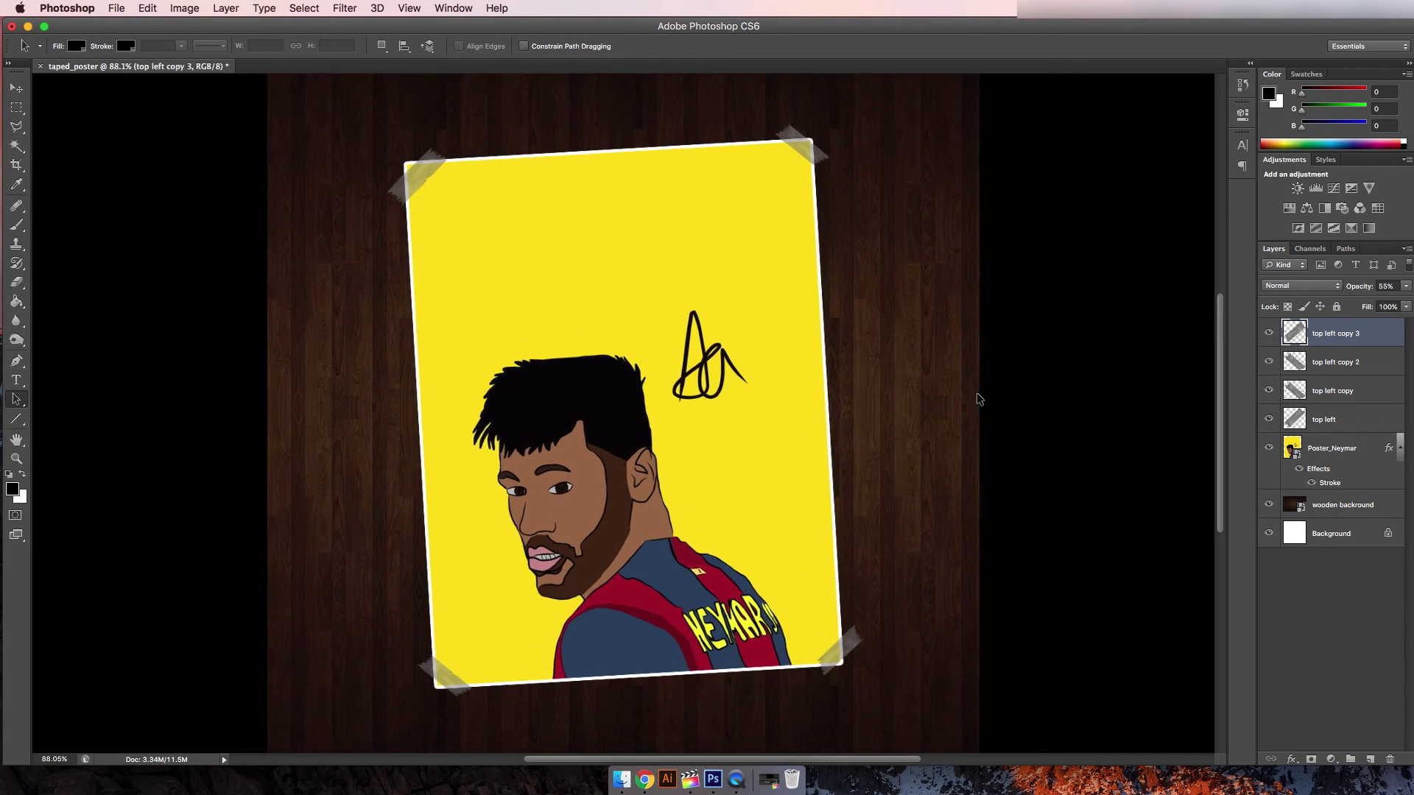